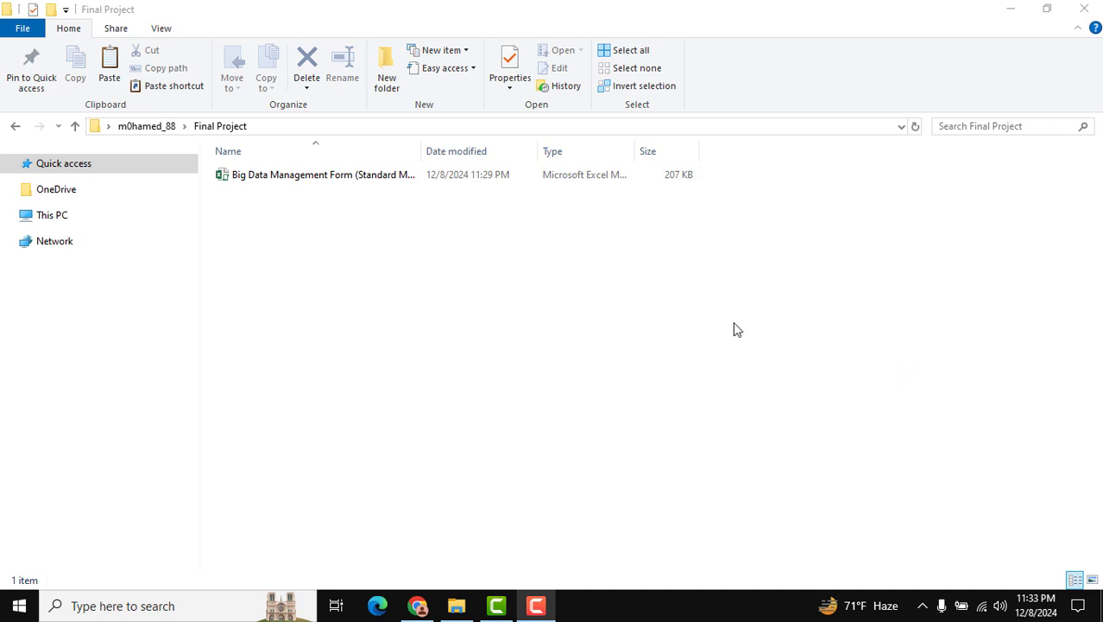
Step: Open Big Data Management Form (Standard Multi-page).xlsm from the Final Project folder in Excel
double_click(377, 176)
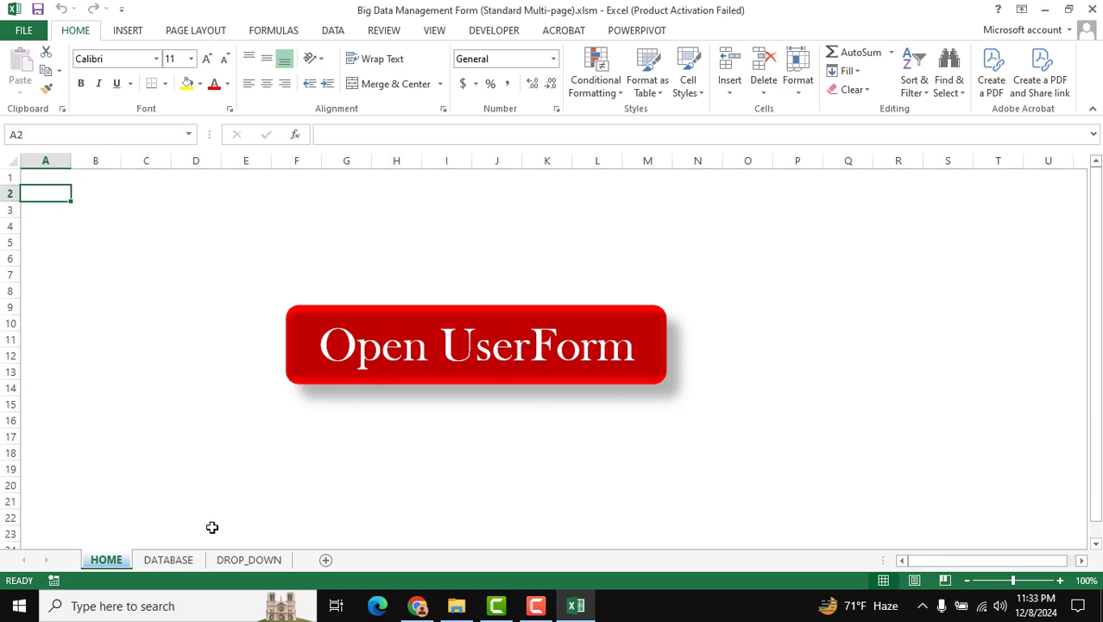
click(171, 561)
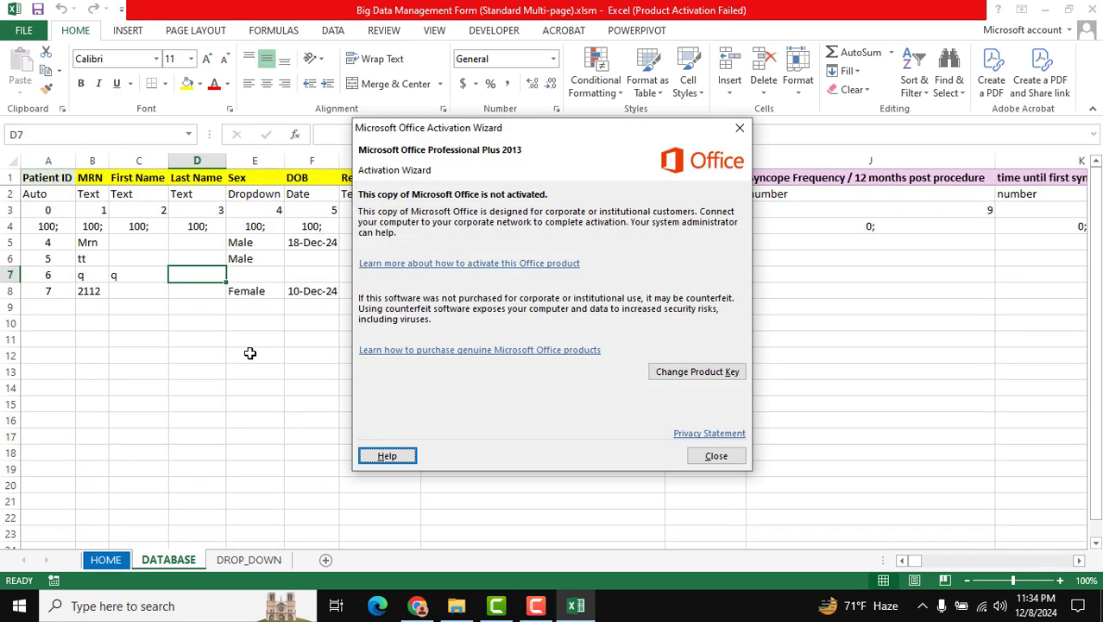
click(735, 458)
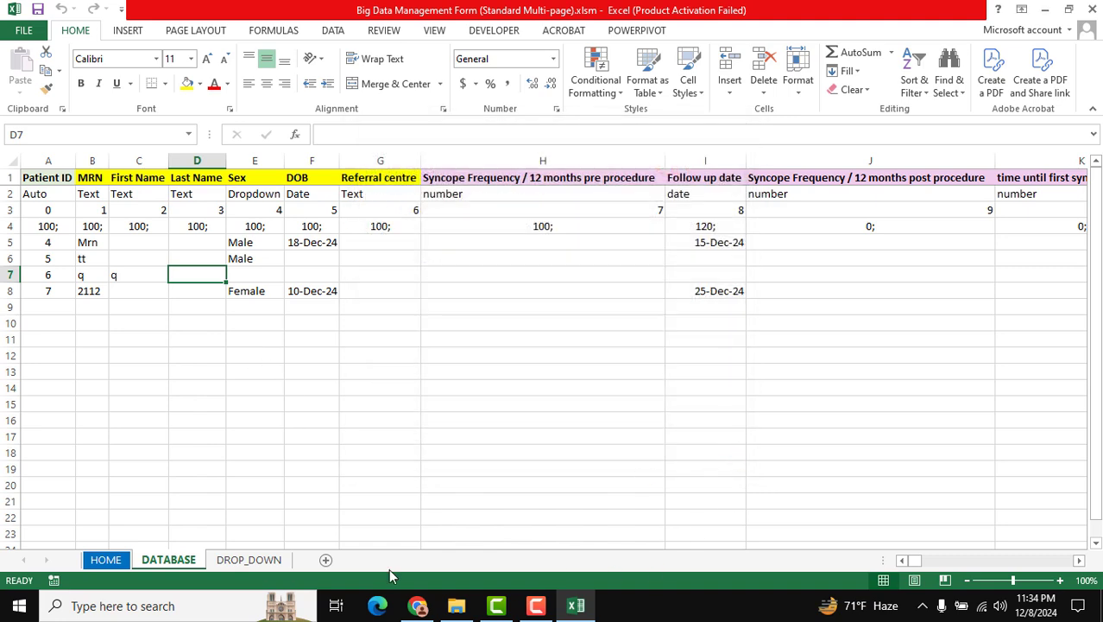
click(259, 559)
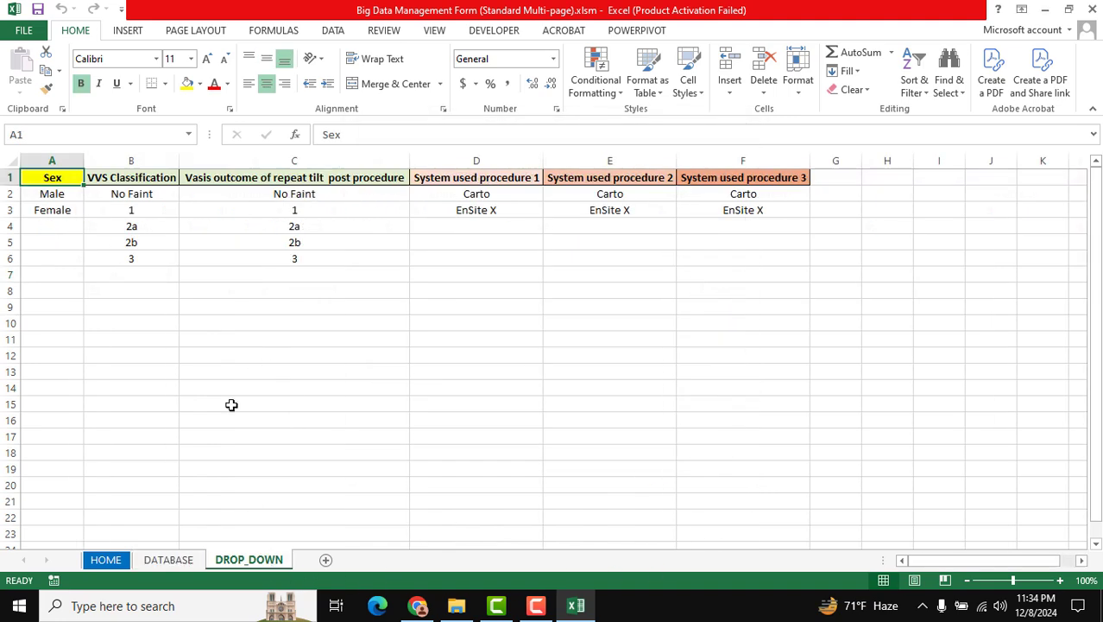
click(109, 178)
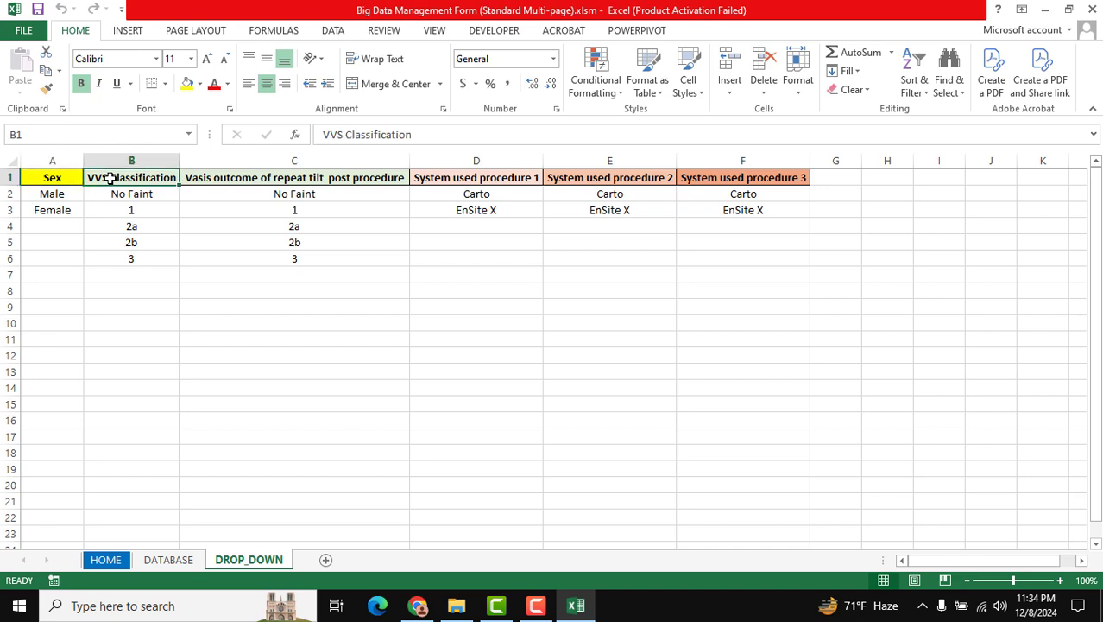
click(134, 199)
shift+click(164, 259)
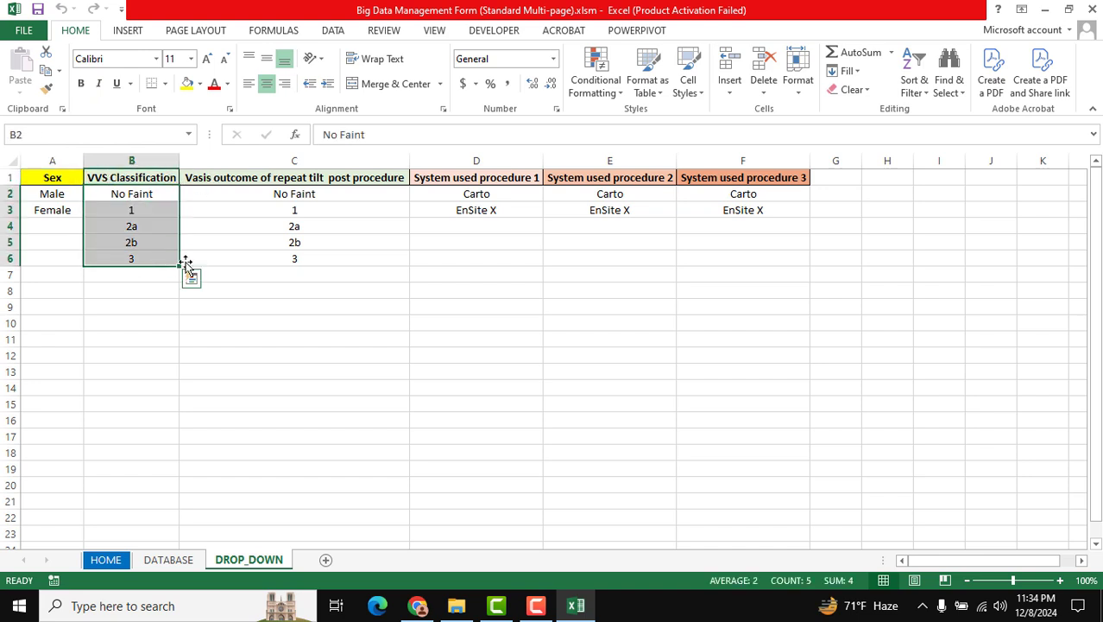
click(277, 273)
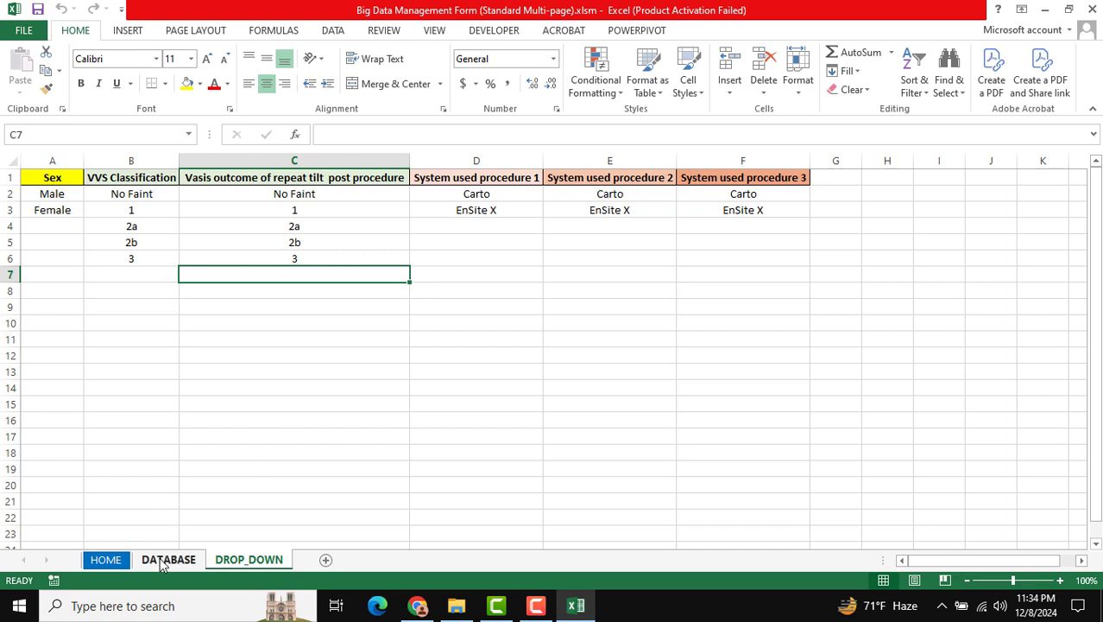
click(105, 561)
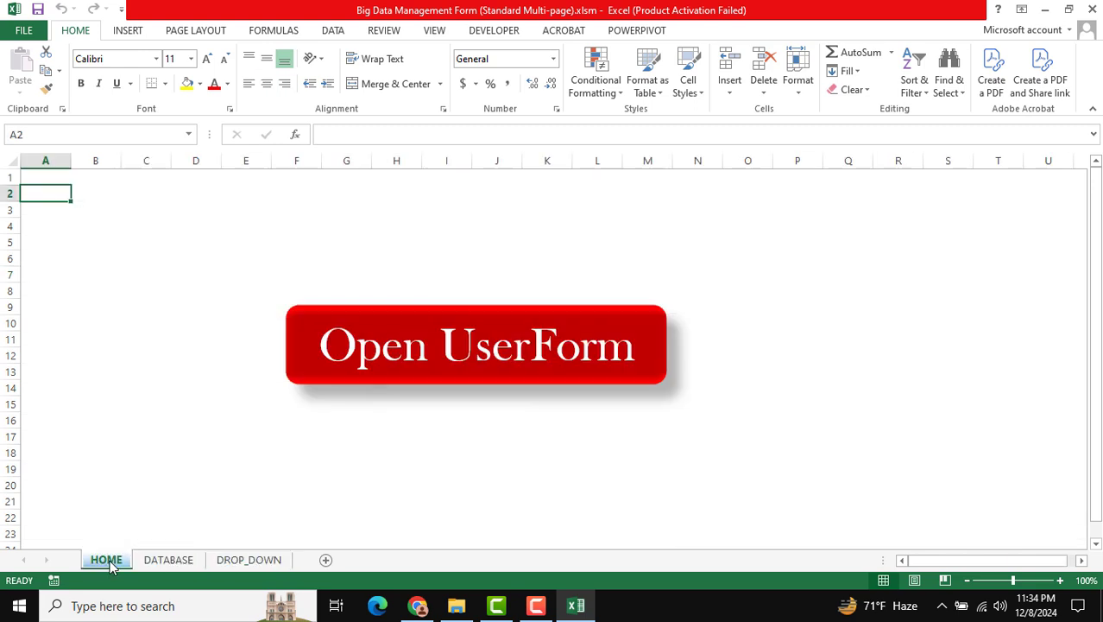
click(463, 346)
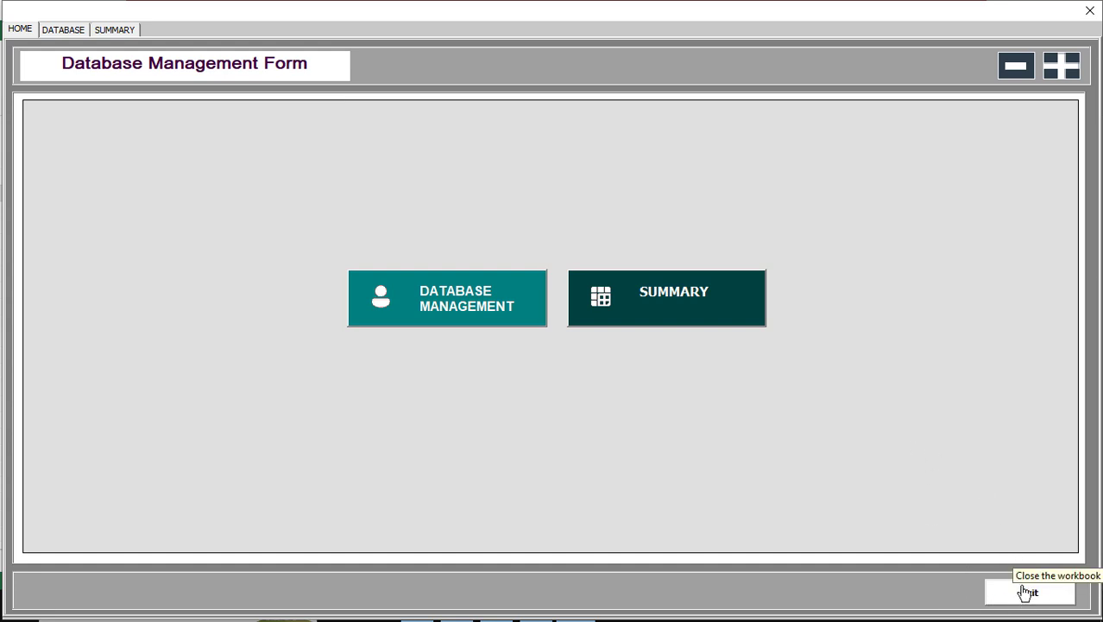
Step: Launch the userform from the HOME sheet's Open UserForm button to reach the ATR DATABASE entry page
click(453, 301)
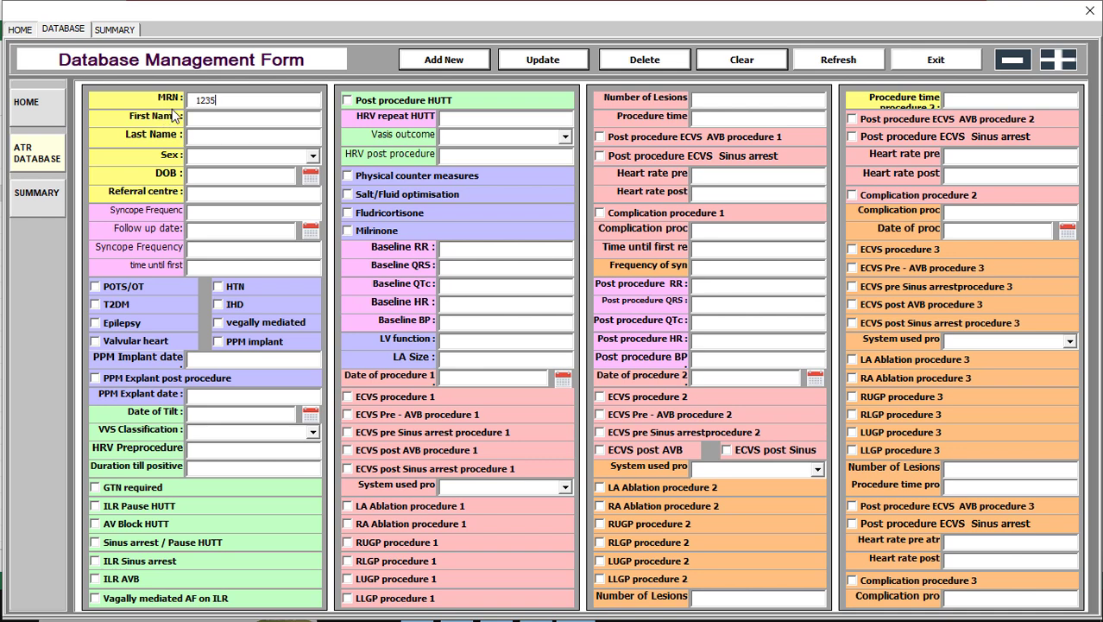
Step: Enter the patient's first and last names and set Sex to Male
click(225, 122)
click(255, 153)
click(208, 187)
Step: Pick 11-Dec-2024 as DOB and 09-Dec-2024 as the follow-up date from the calendars
click(309, 177)
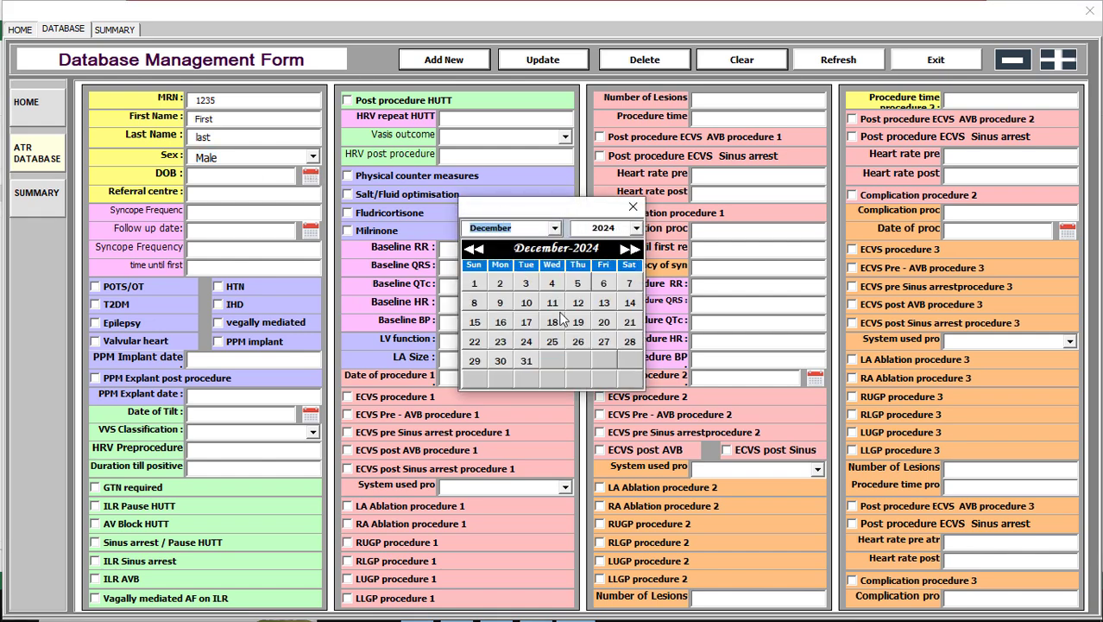
click(553, 303)
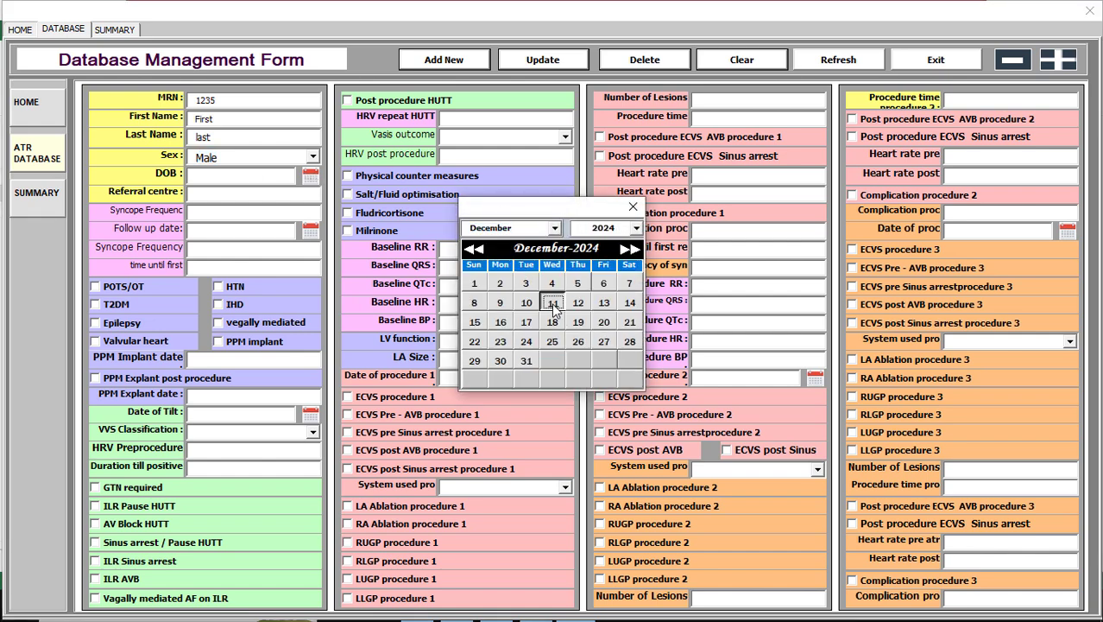
click(310, 231)
click(503, 300)
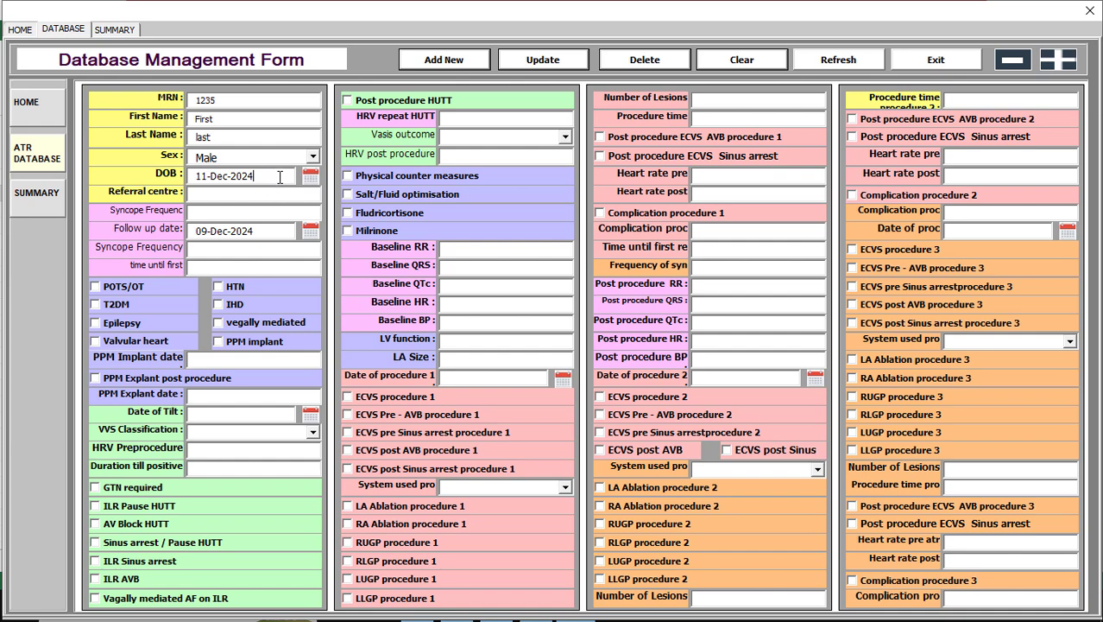
Step: Append 'dsds' to the DOB, try Add New, and acknowledge the invalid-date error
text(dsds)
click(431, 61)
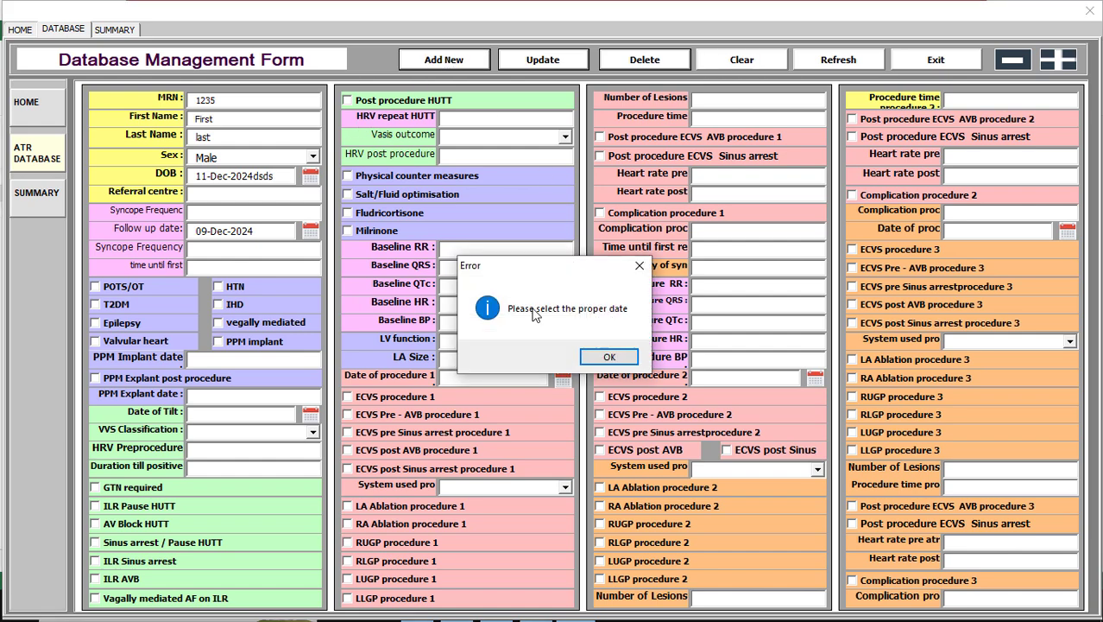
click(610, 357)
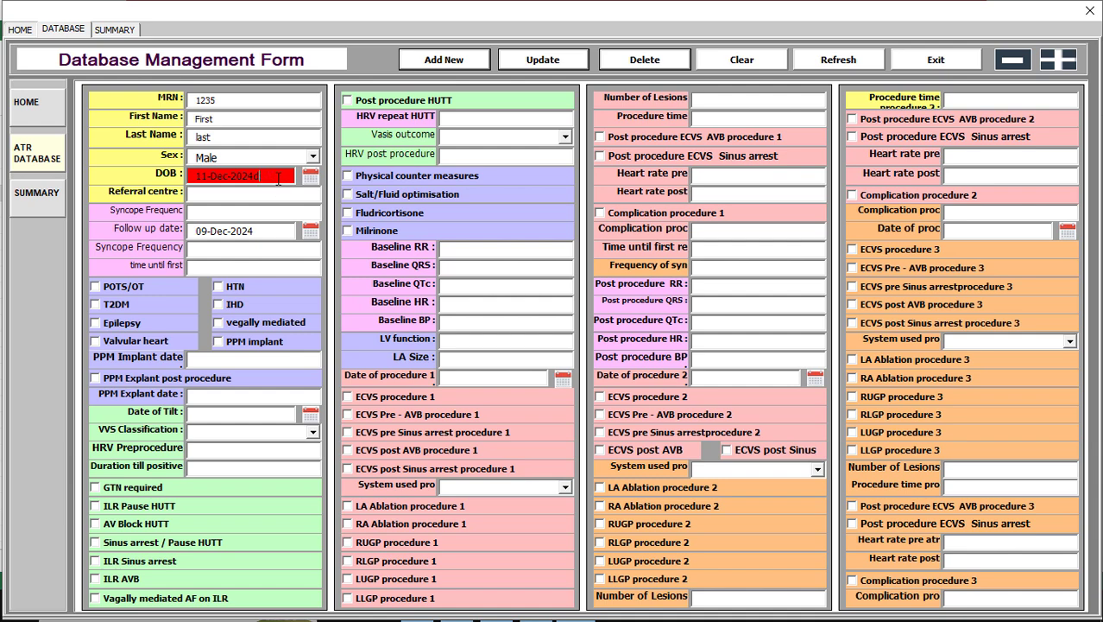
Step: Tick POTS/OT, HTN, IHD, T2DM, Epilepsy, vegally mediated, PPM implant, Valvular heart and PPM Explant
click(117, 289)
click(228, 289)
click(235, 304)
click(138, 307)
click(134, 324)
click(238, 324)
click(240, 342)
click(138, 342)
click(139, 378)
Step: Set Date of Tilt to 26-Dec-2024 and VVS Classification to No Faint
click(310, 416)
click(574, 344)
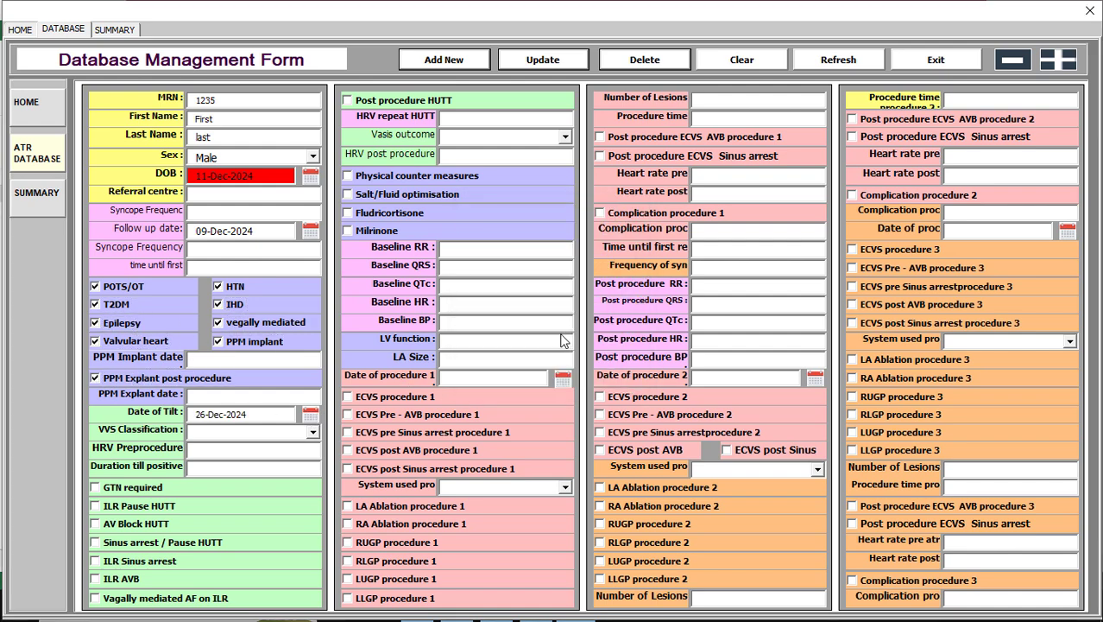
click(292, 431)
click(231, 463)
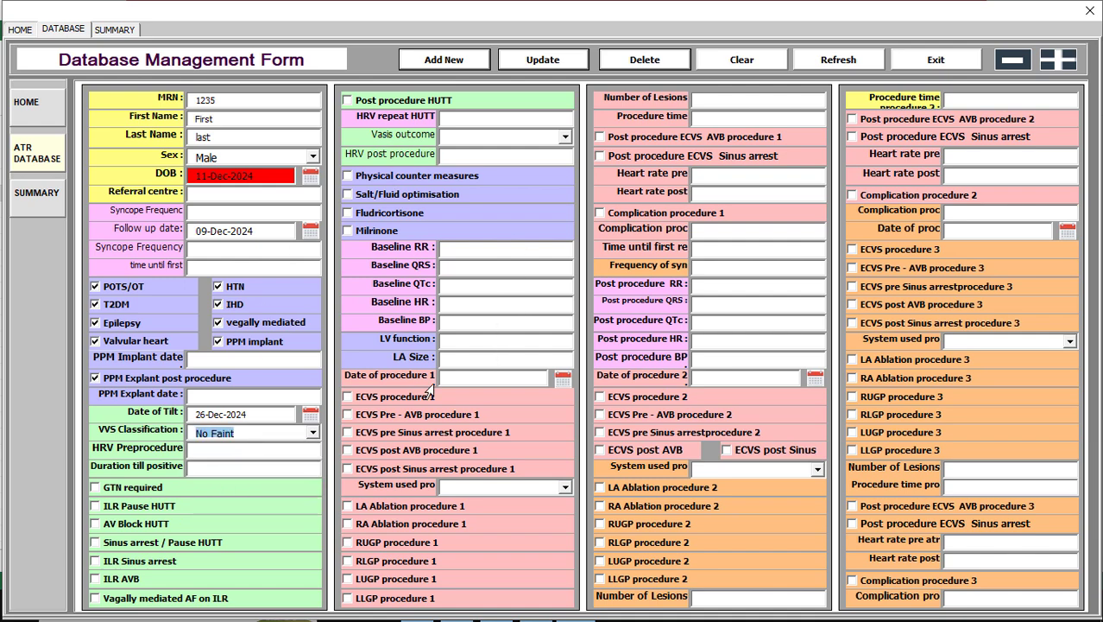
Step: Check GTN required, ILR Pause HUTT, AV Block HUTT, Sinus arrest / Pause HUTT and ILR AVB
click(112, 488)
click(118, 507)
click(126, 524)
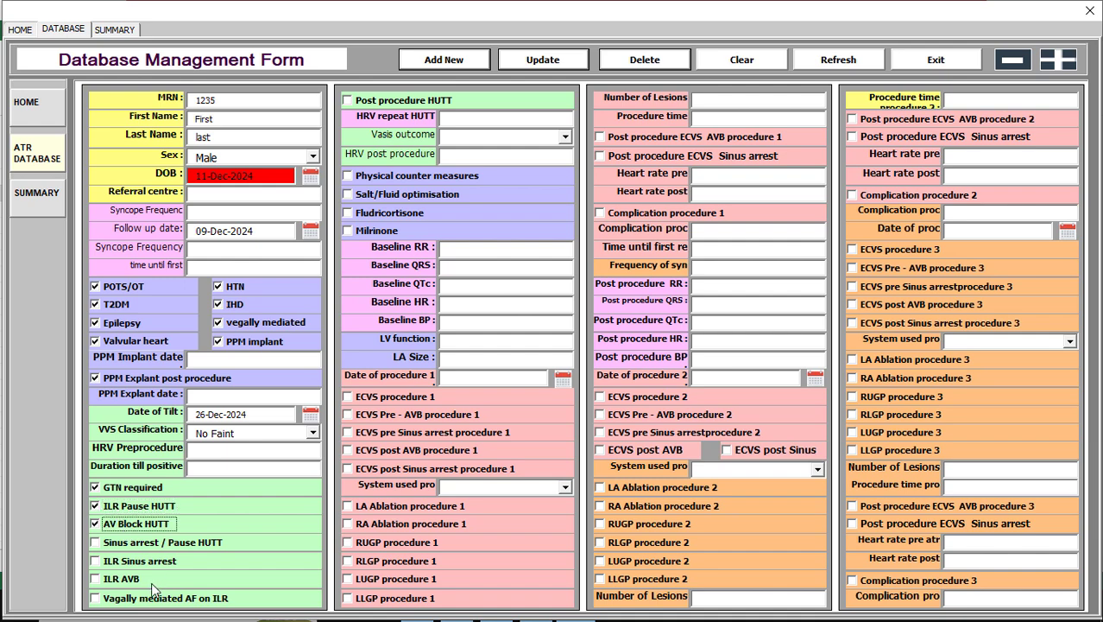
click(135, 544)
click(120, 579)
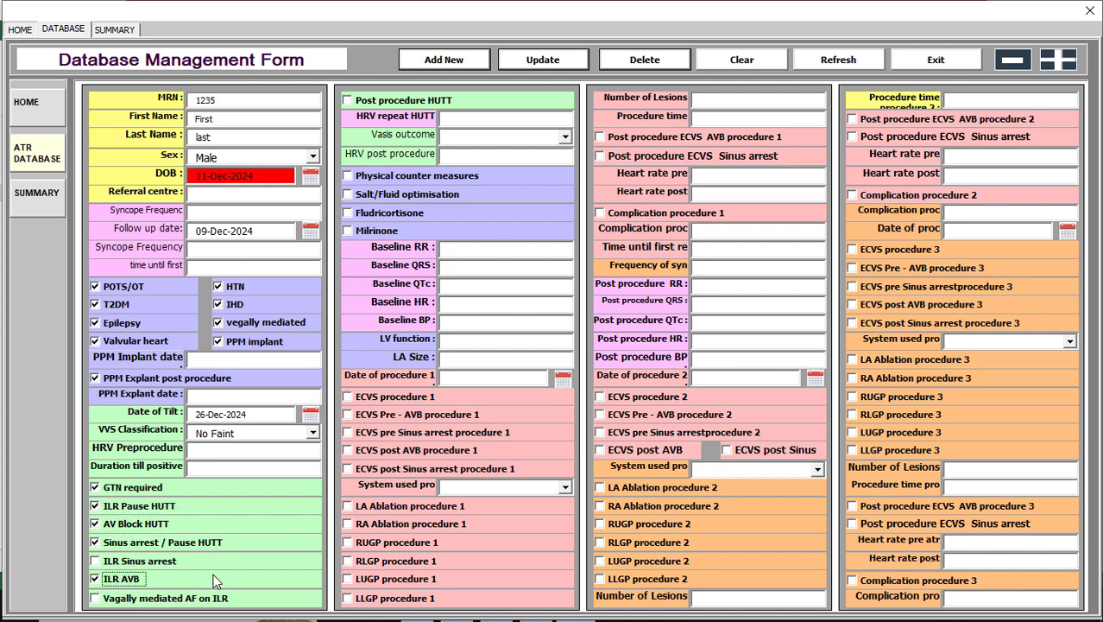
Step: Add the completed patient record, acknowledge the success message, and close the form
click(451, 67)
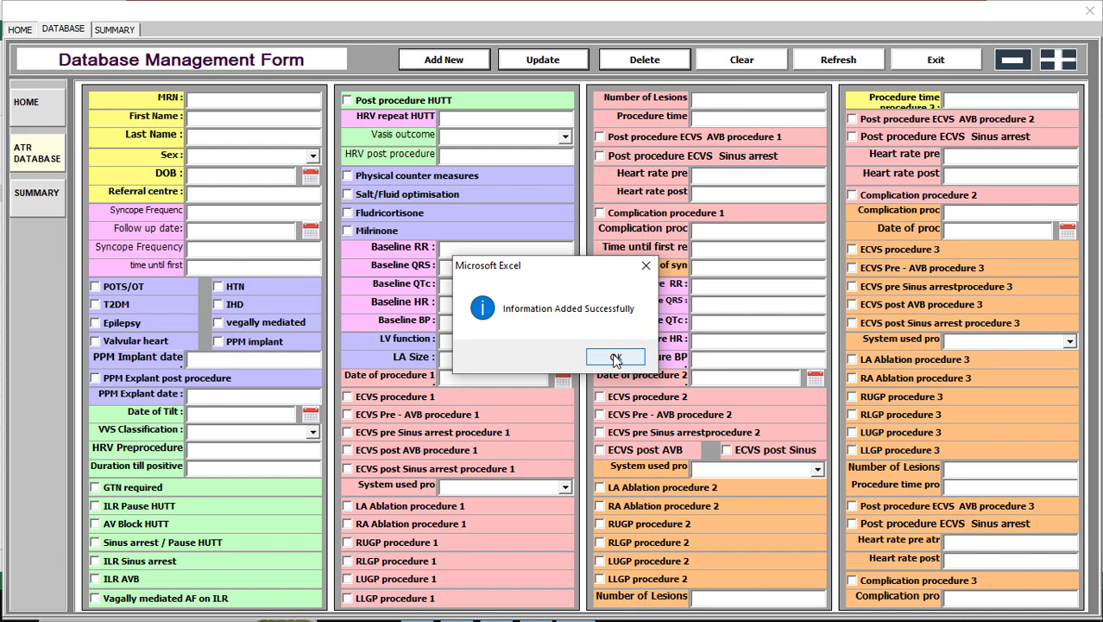
click(615, 357)
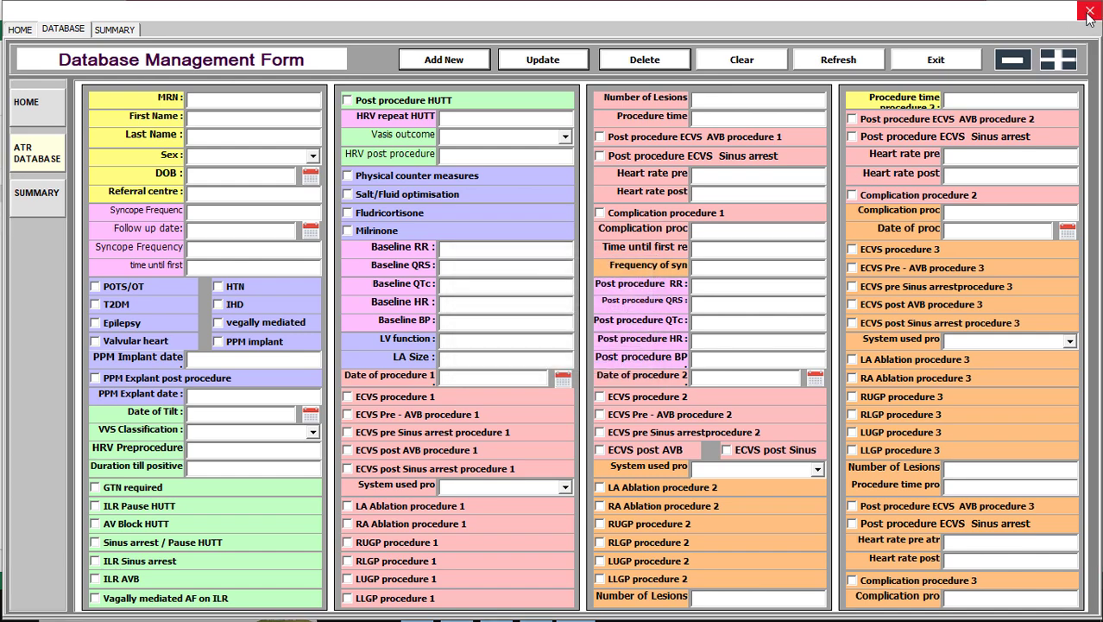
click(1089, 13)
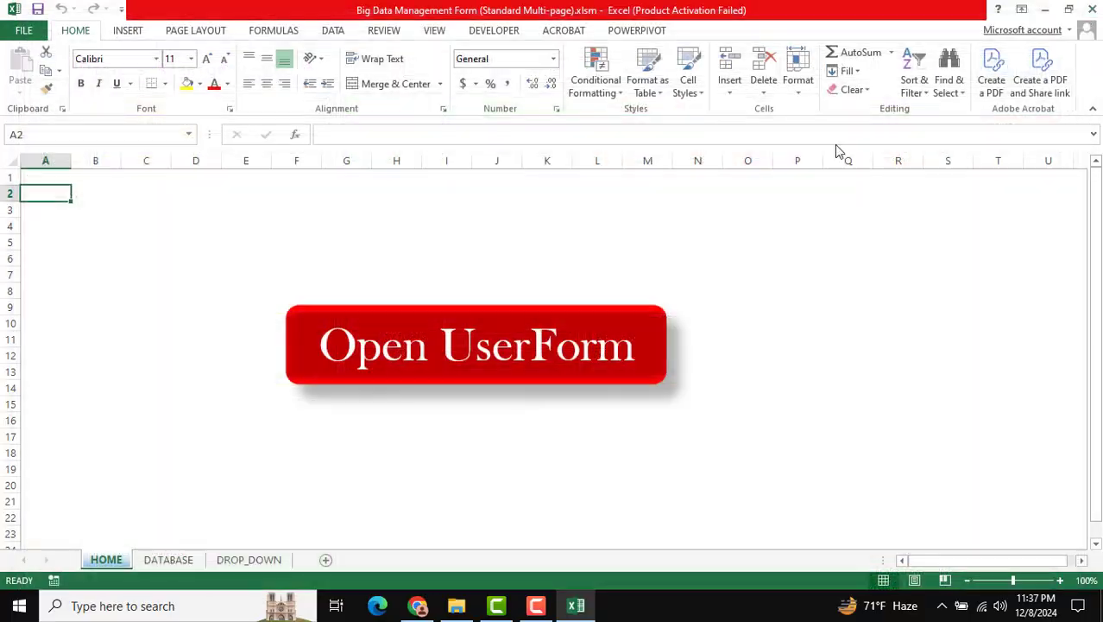
click(170, 560)
click(87, 308)
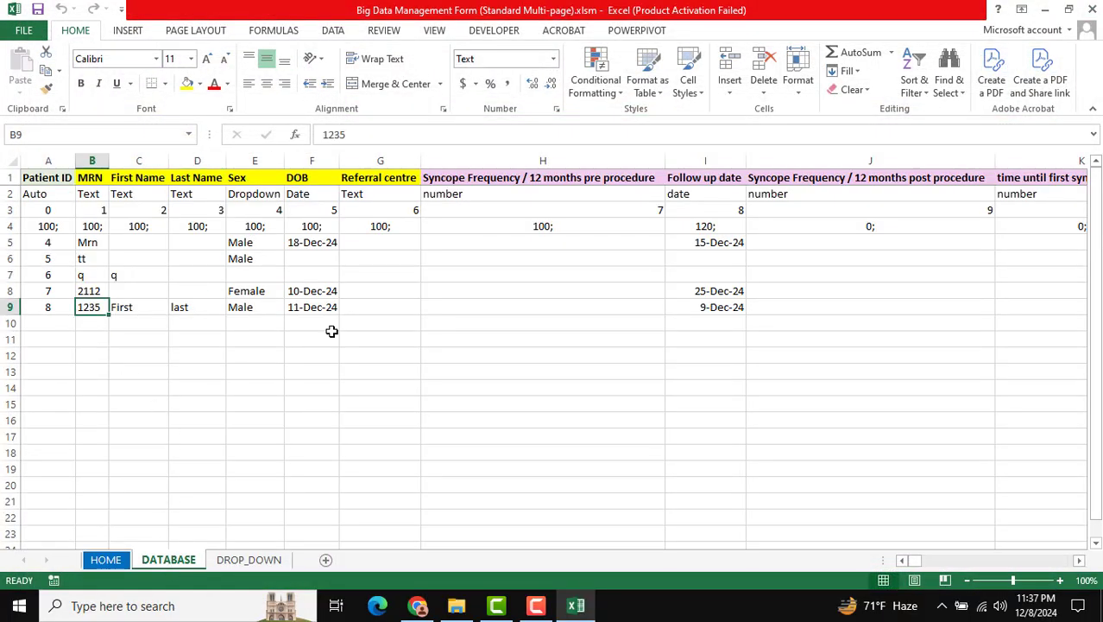
key(Left)
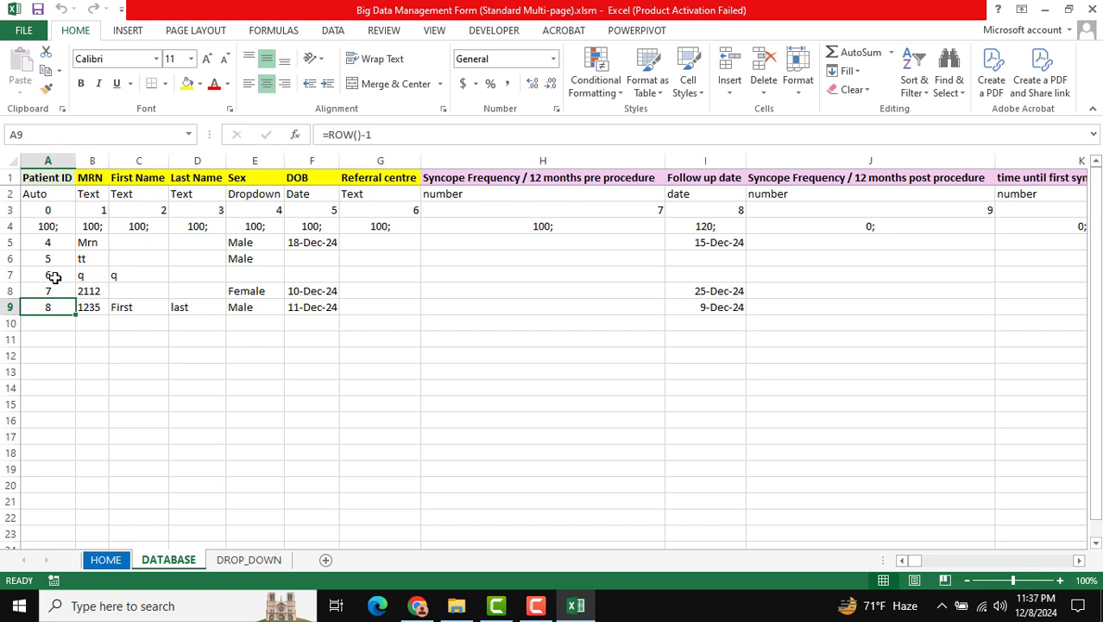
drag(47, 259, 52, 306)
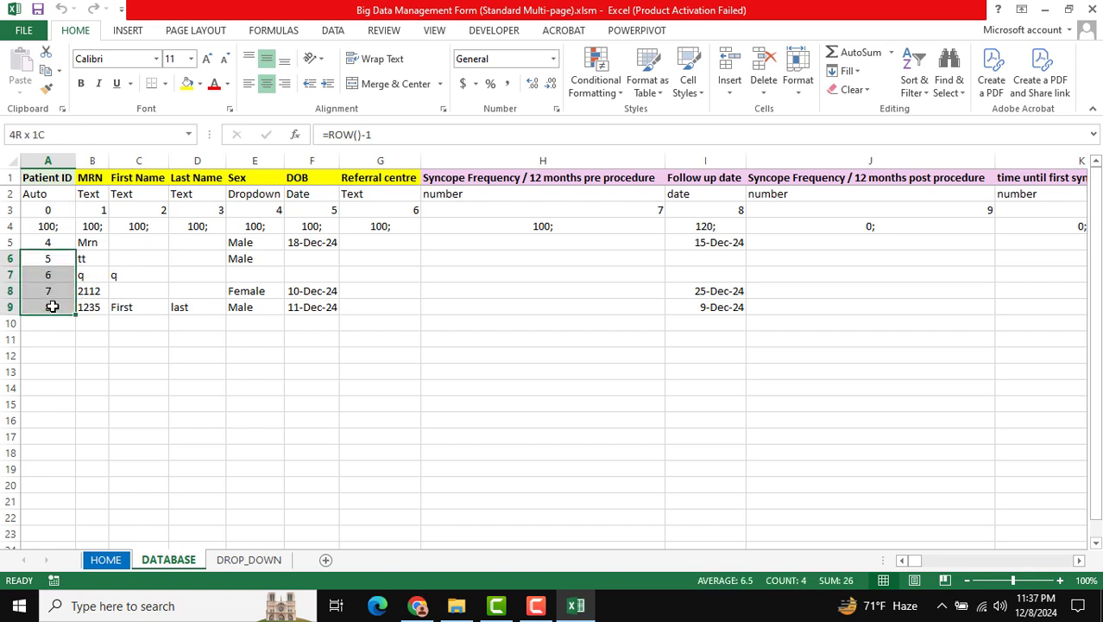
click(182, 307)
key(Right)
key(Right)
key(Right)
key(Right)
key(Right)
key(Right)
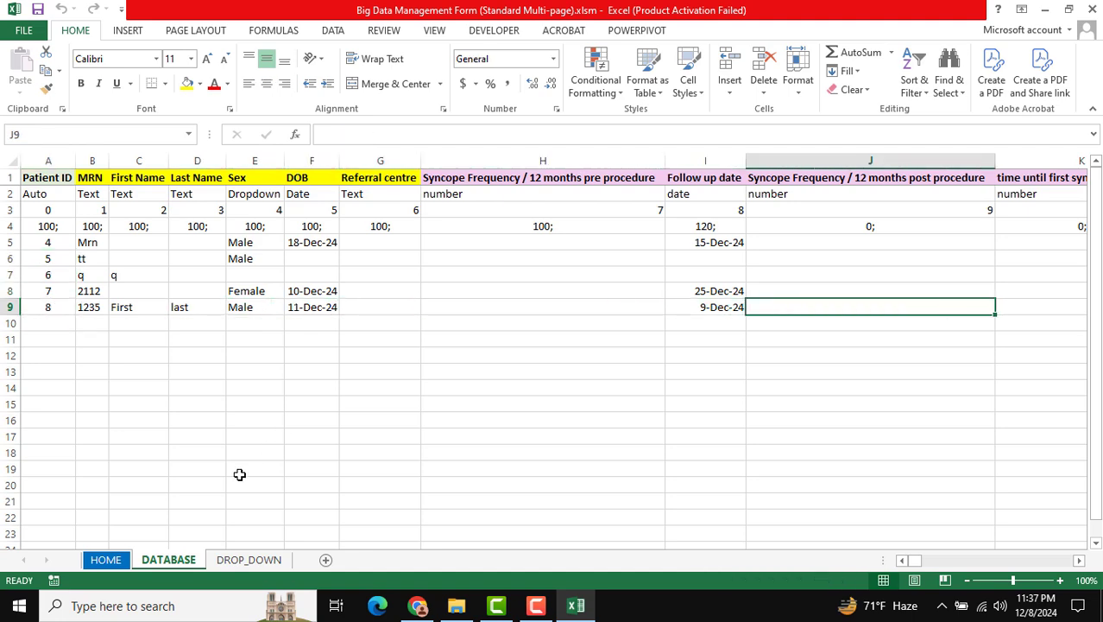
click(107, 559)
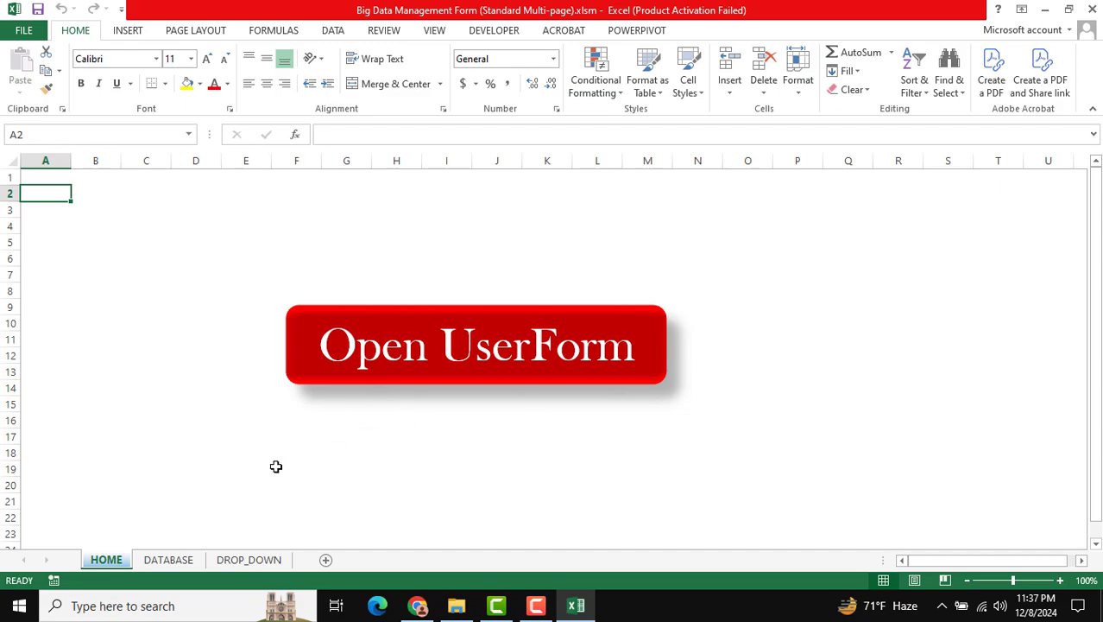
Step: Reopen the form, test Update on an empty form, then display the SUMMARY table
click(434, 364)
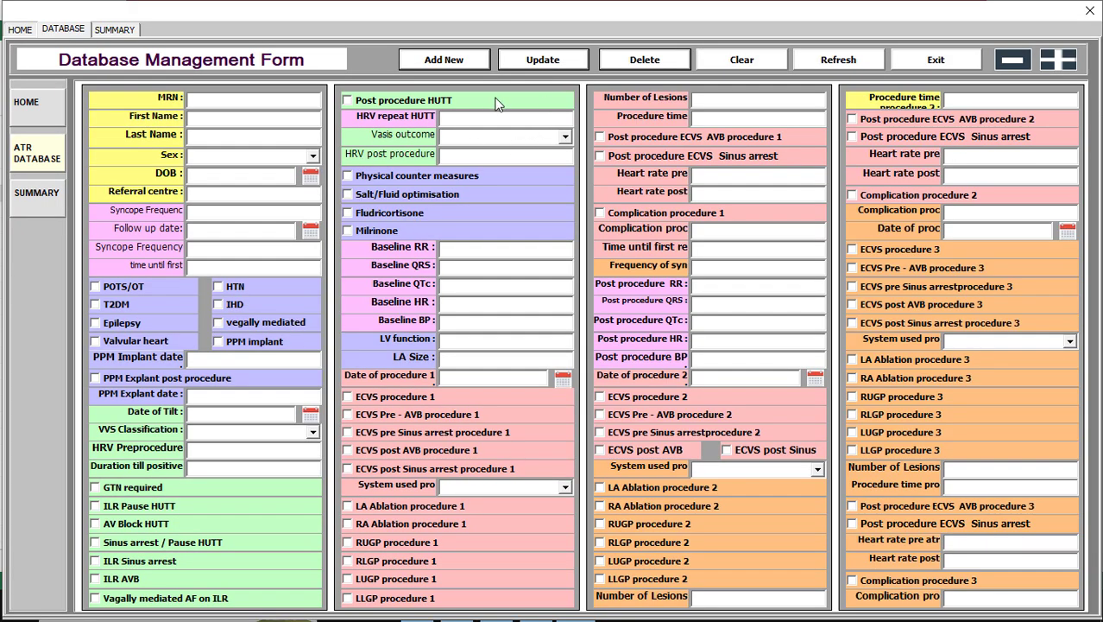
click(543, 62)
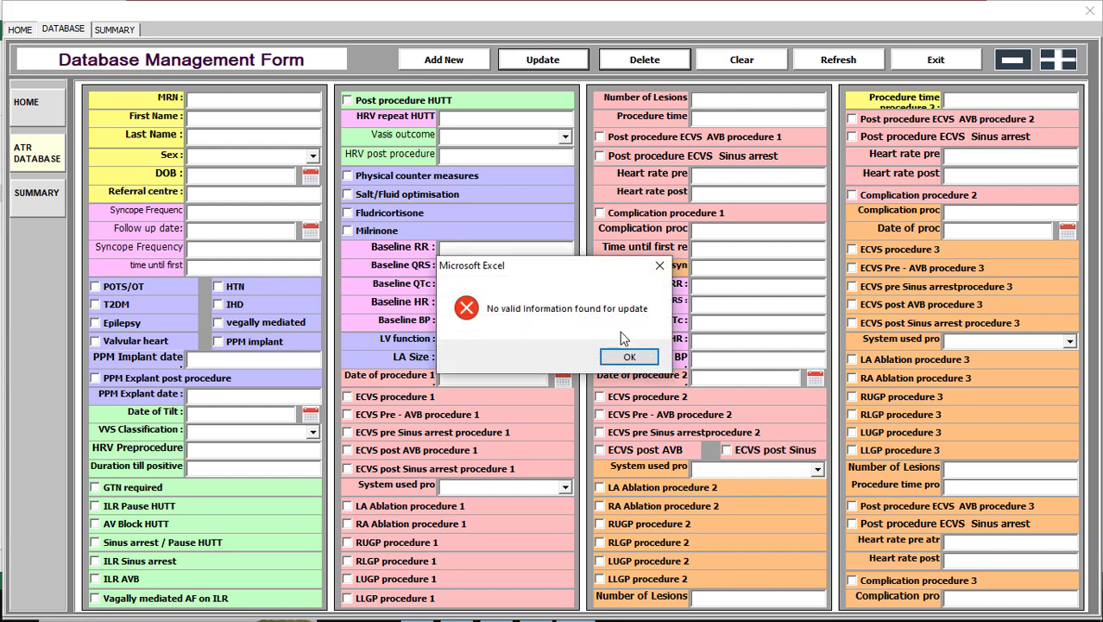
click(627, 357)
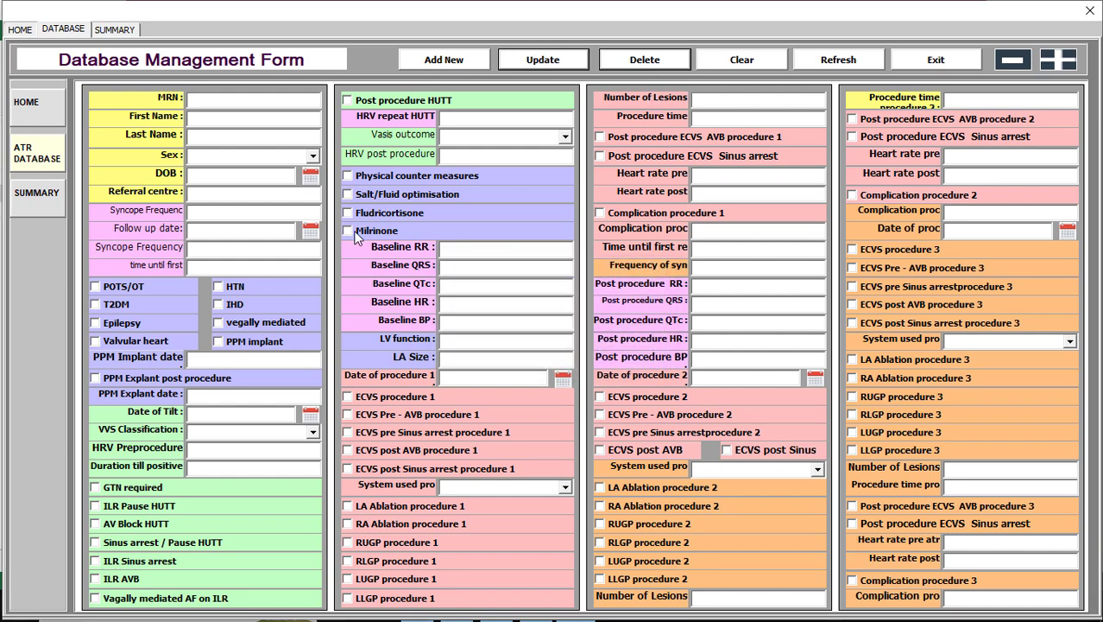
click(45, 204)
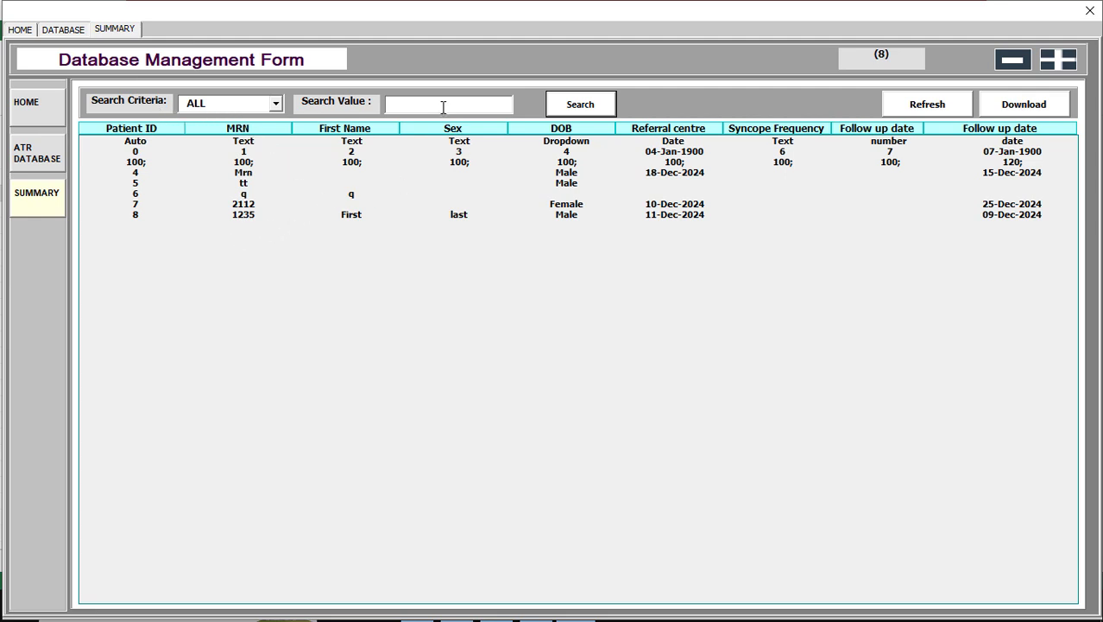
click(276, 103)
click(214, 115)
click(432, 107)
text(2)
click(580, 103)
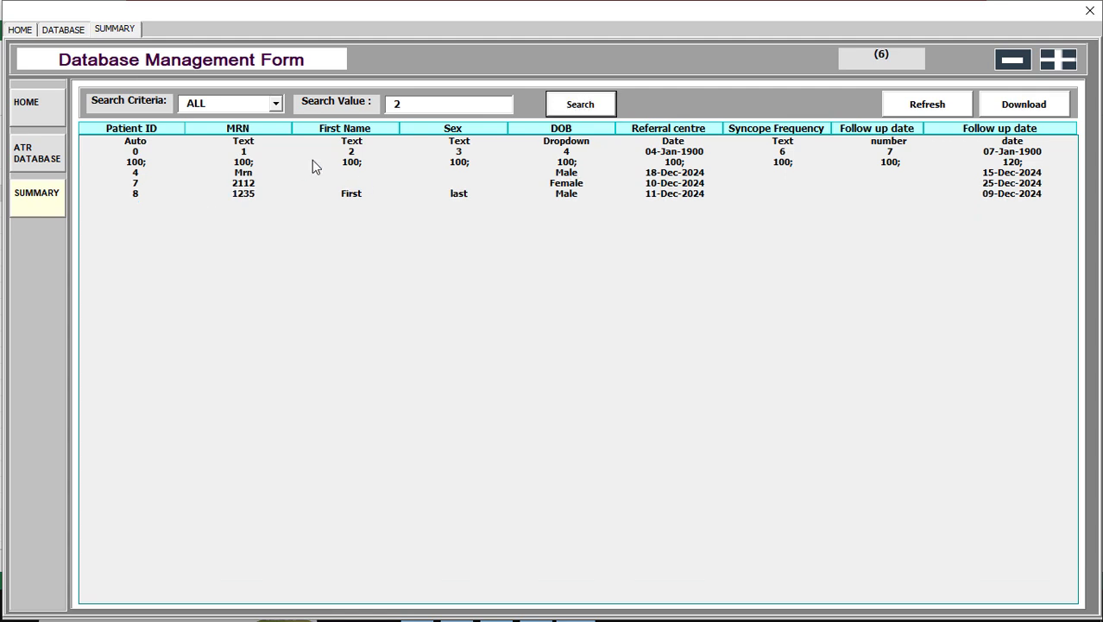
click(230, 105)
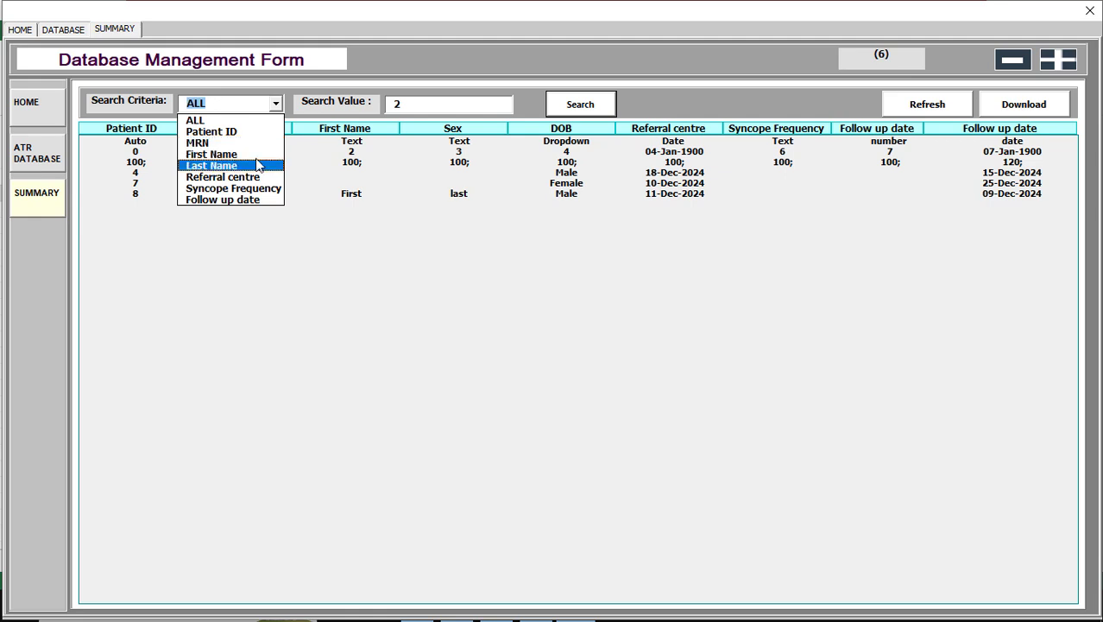
click(641, 104)
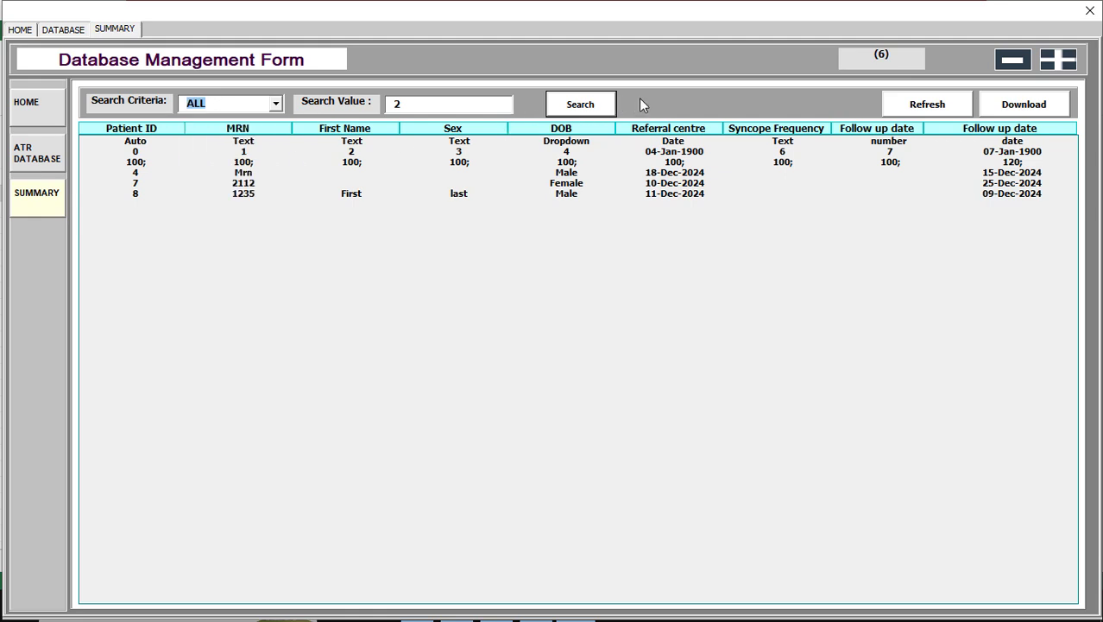
click(911, 104)
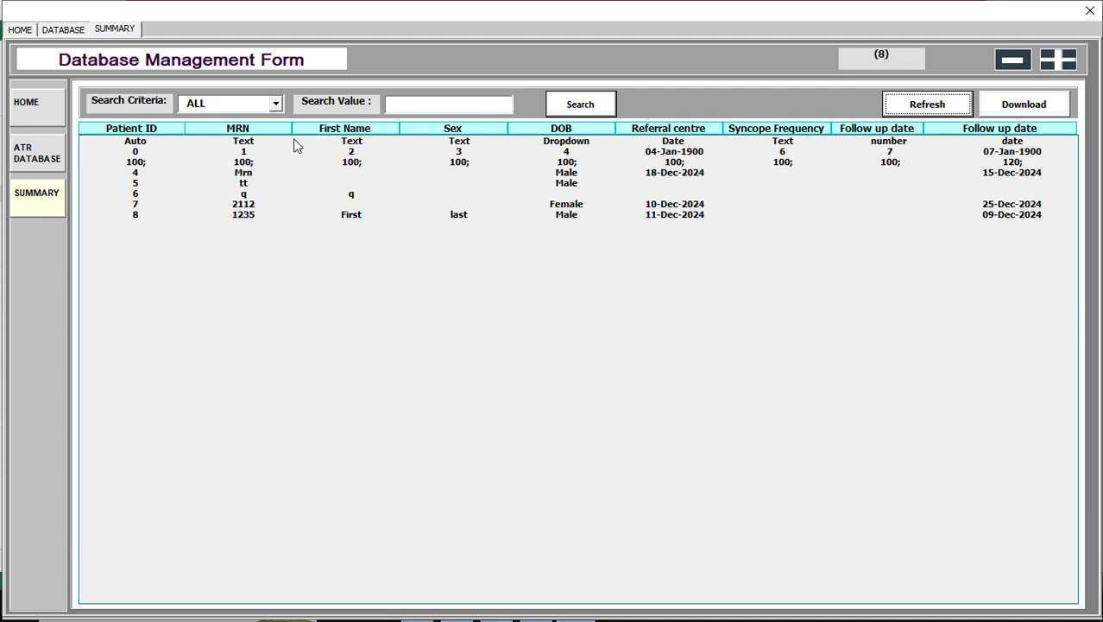
Step: Load record 8, untick POTS/OT, HTN and vegally mediated, update it, and return to SUMMARY
double_click(350, 217)
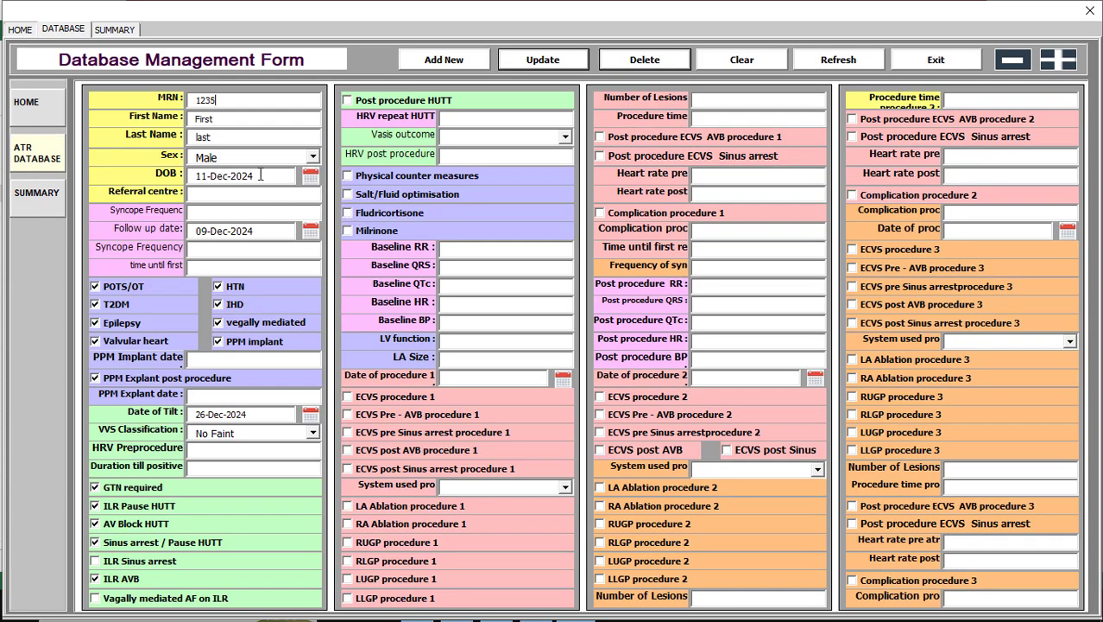
click(121, 287)
click(220, 287)
click(248, 321)
click(541, 64)
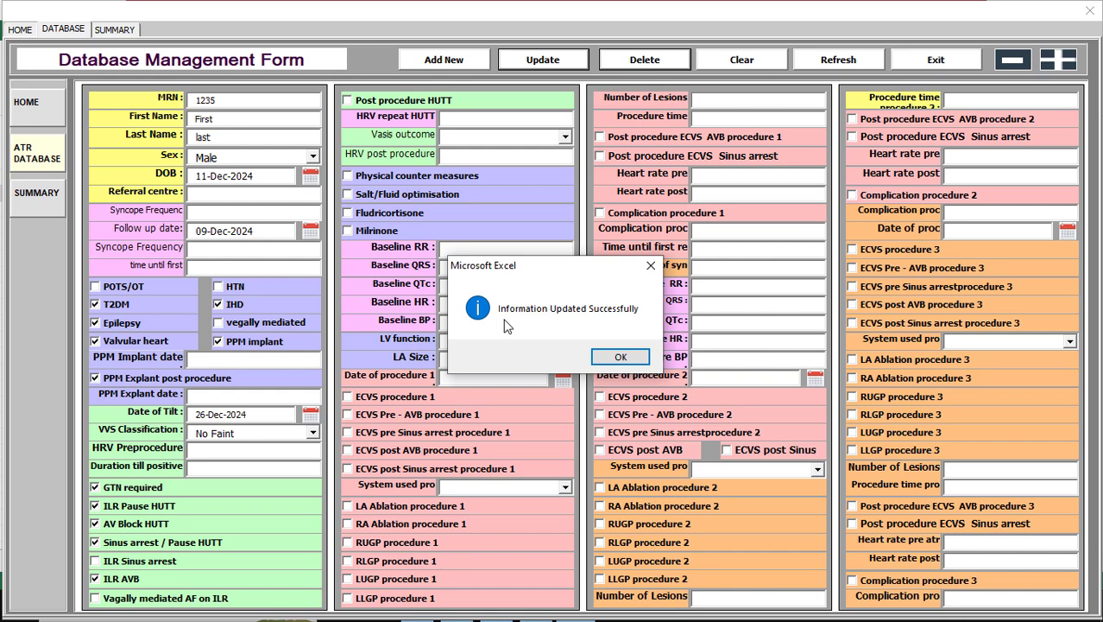
click(615, 360)
click(48, 197)
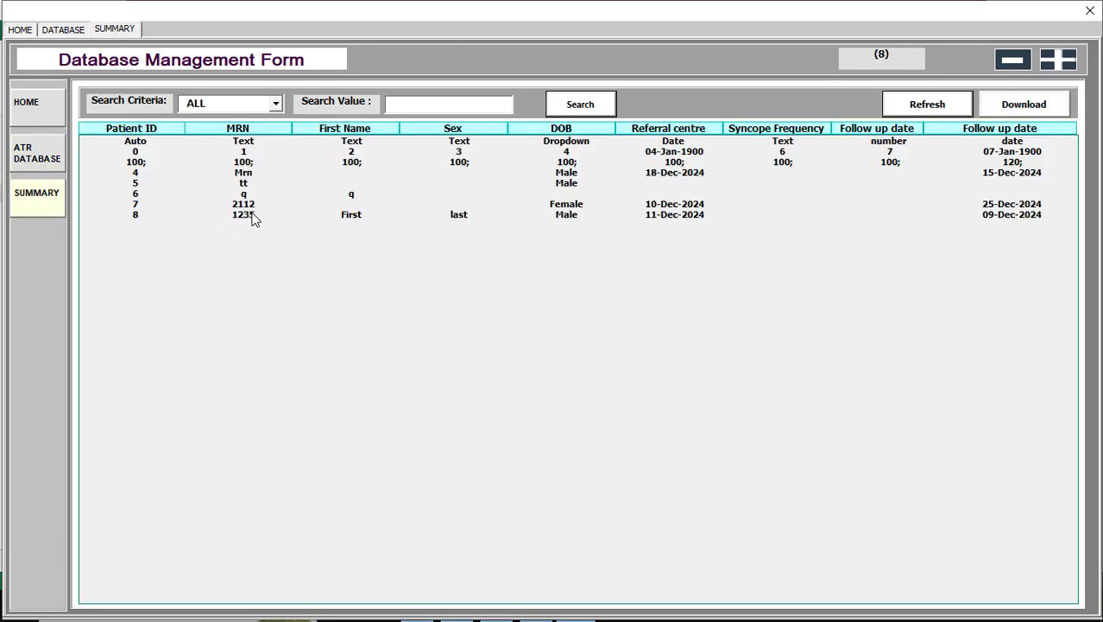
Step: Load the female patient's record from row 7 and delete it, confirming the deletion
double_click(384, 216)
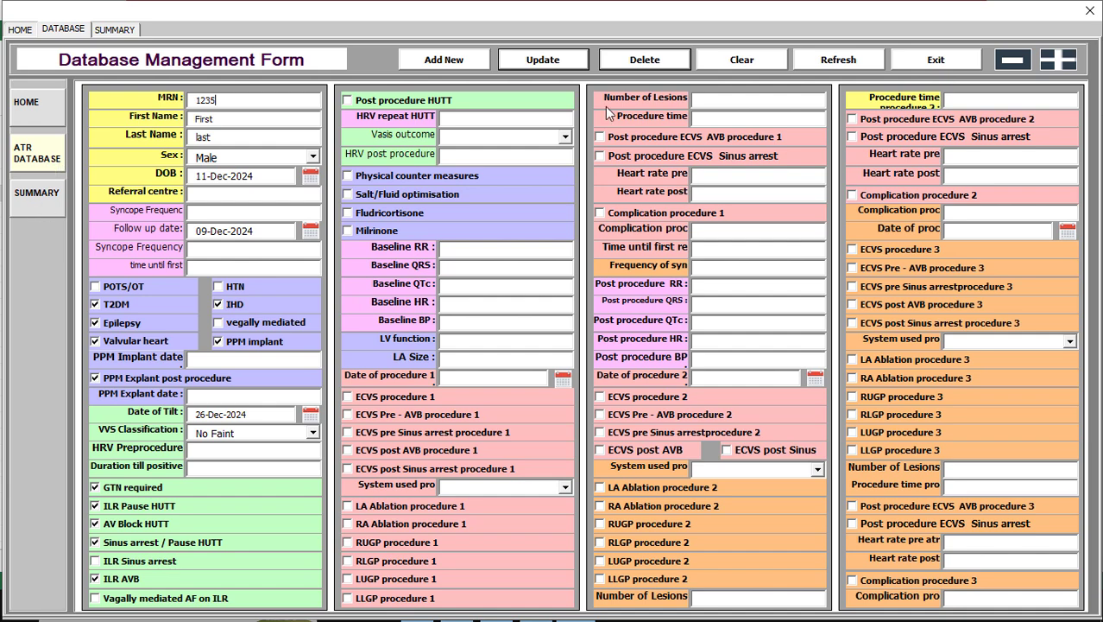
click(44, 200)
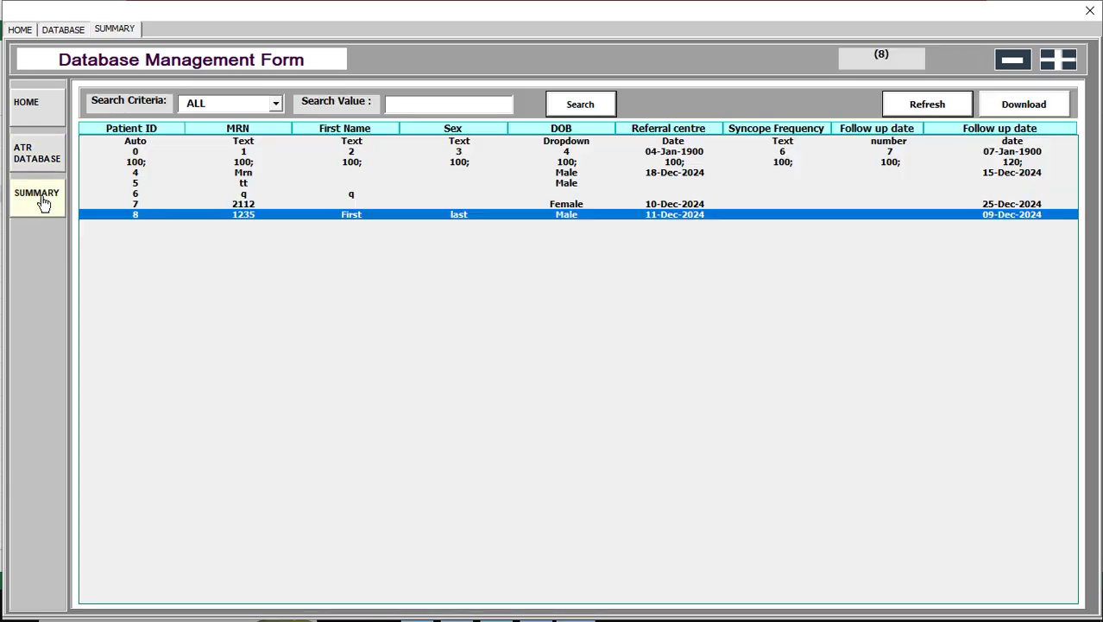
double_click(258, 206)
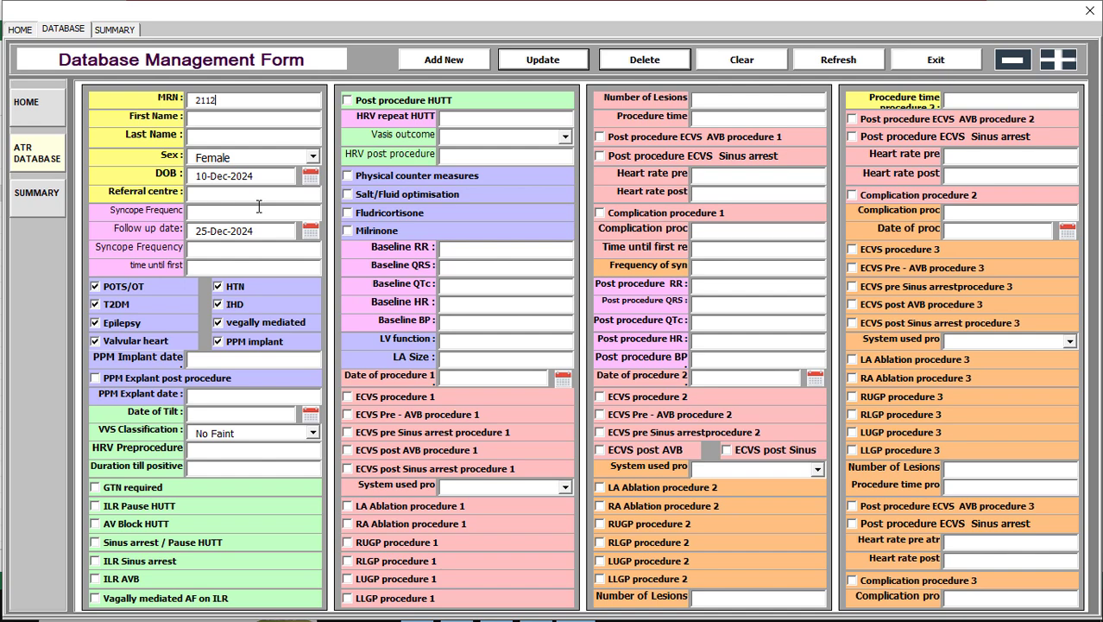
click(649, 62)
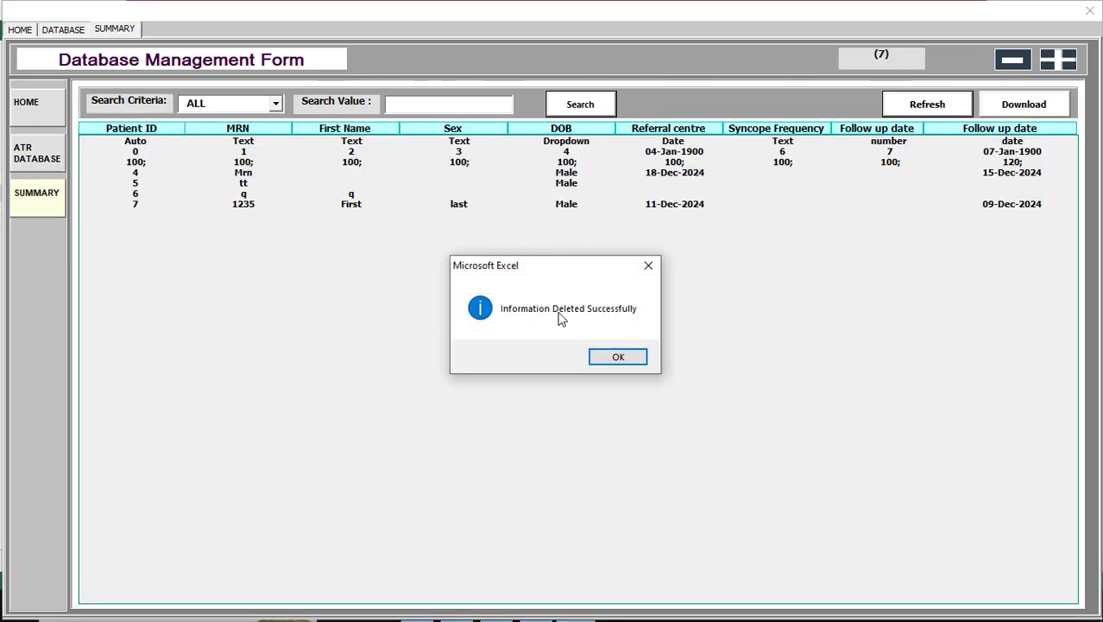
click(614, 354)
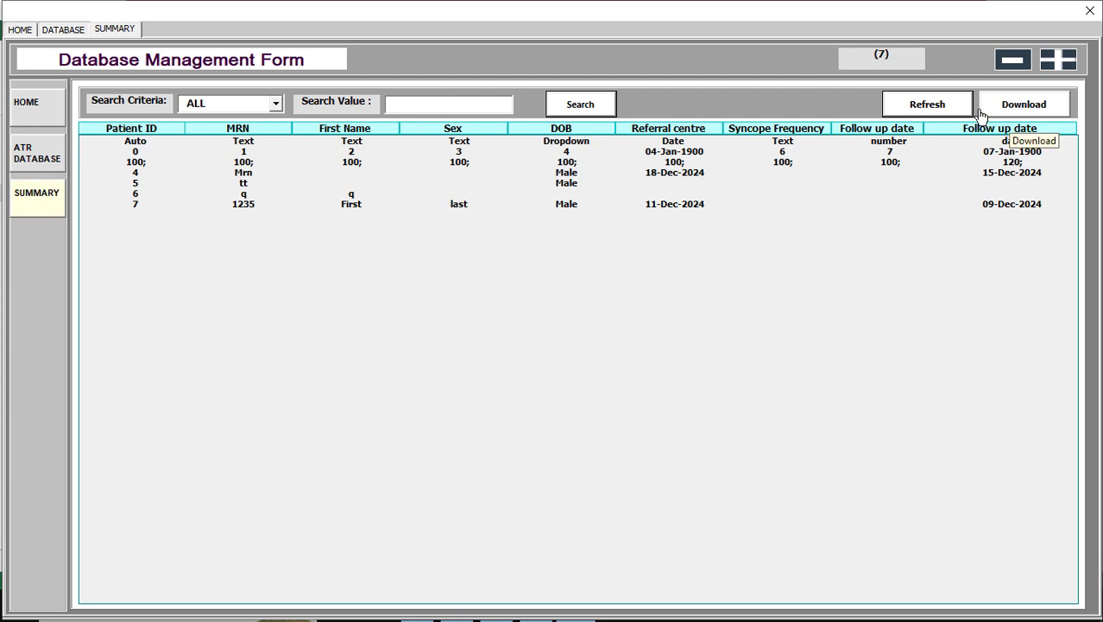
Step: Download the patient table as a report, acknowledge the success message, and close the form
click(1029, 109)
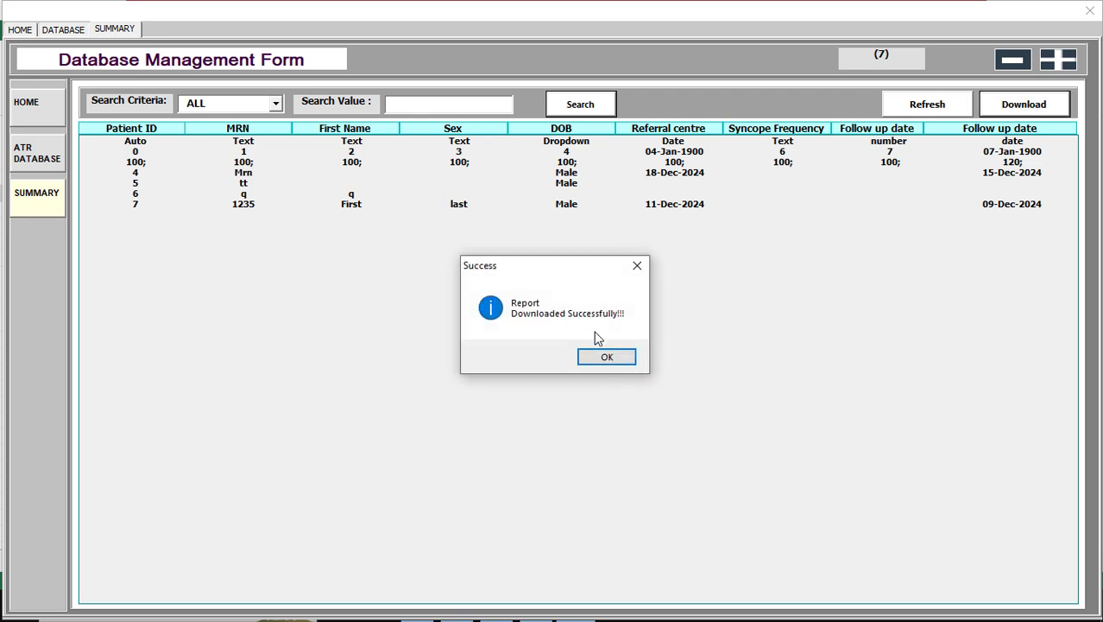
click(605, 356)
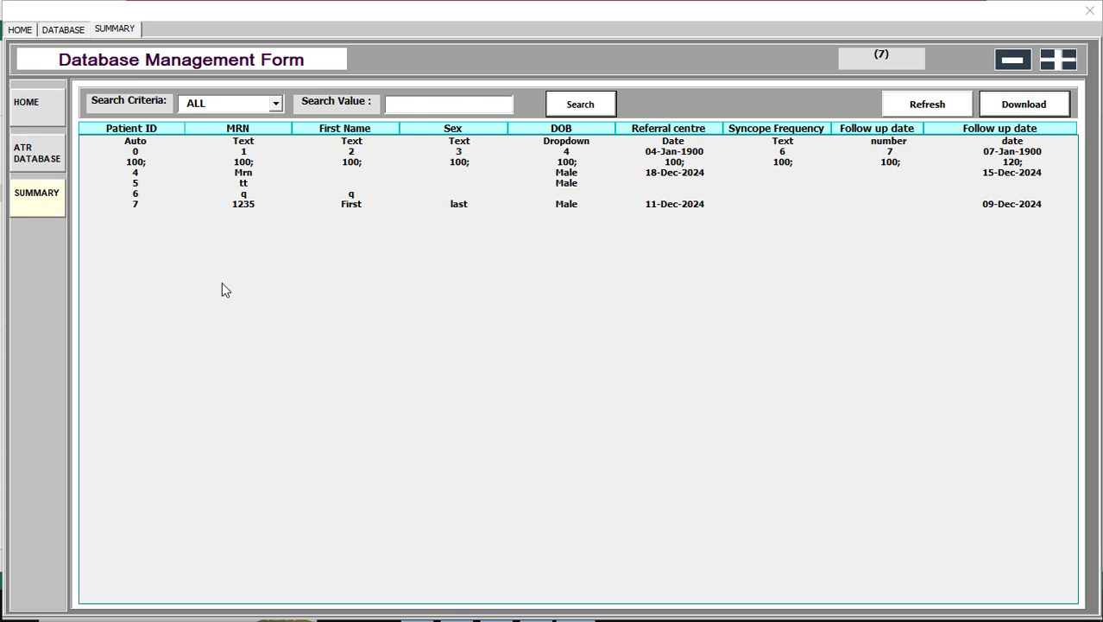
click(1089, 10)
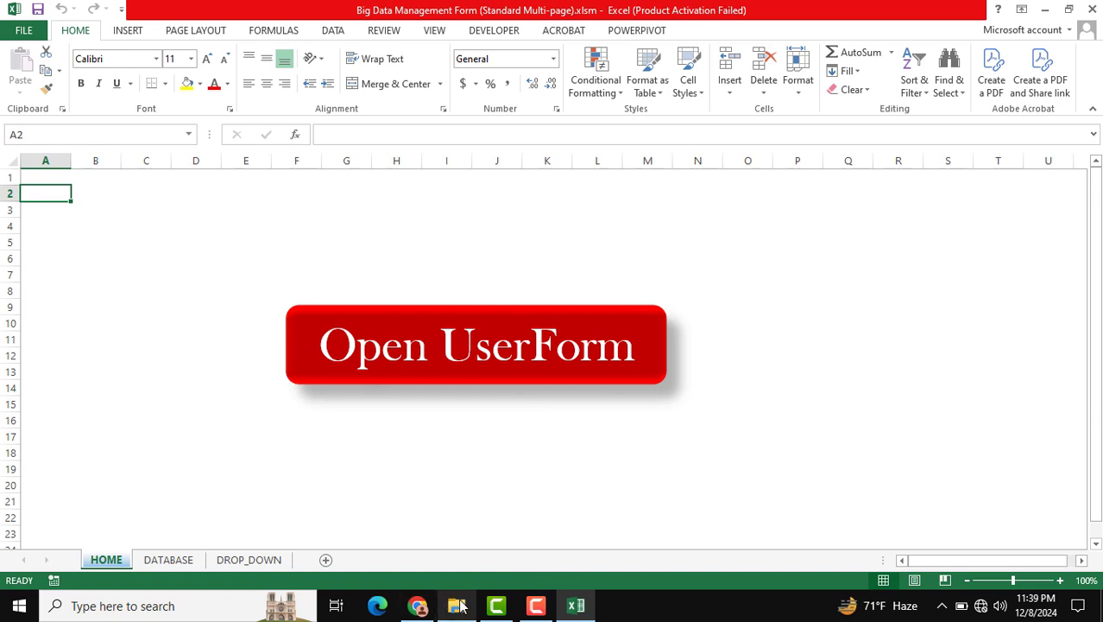
click(456, 605)
double_click(286, 192)
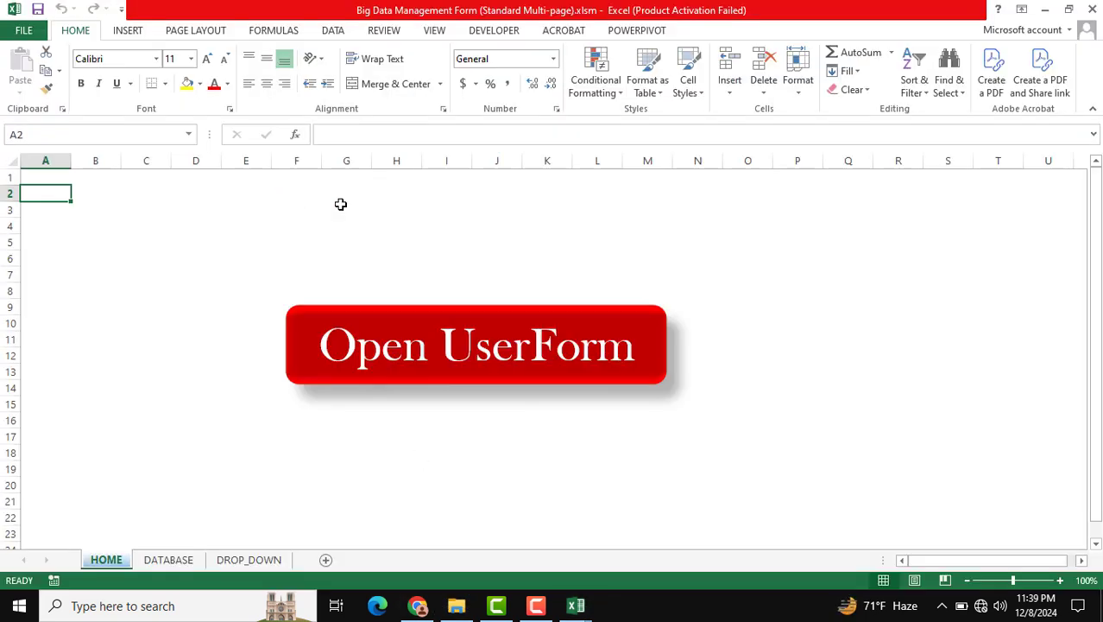
key(Down)
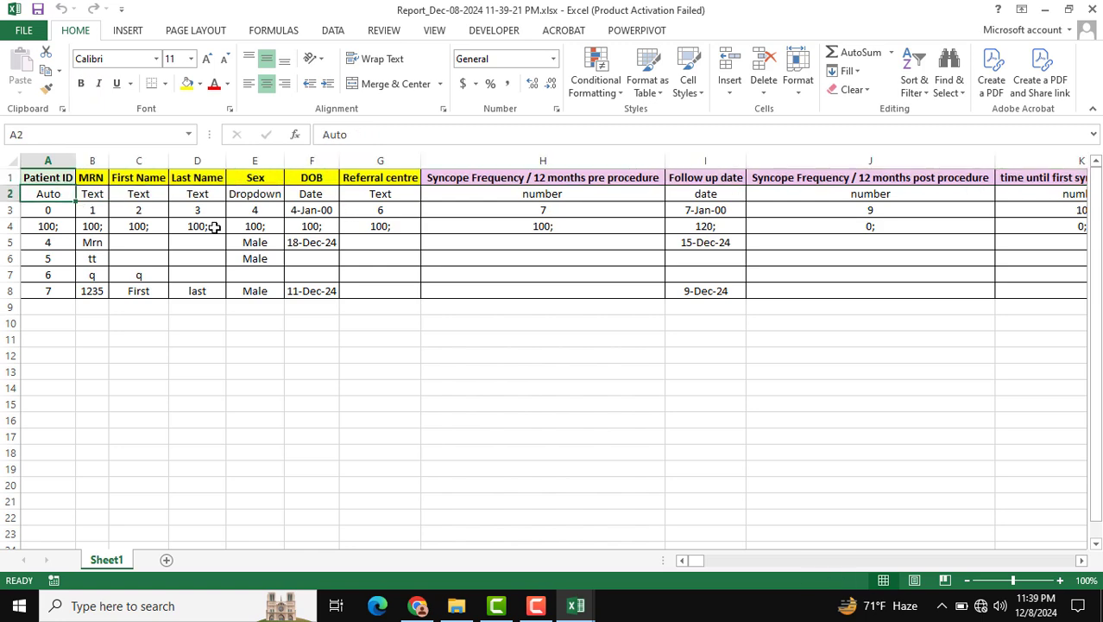
key(Up)
key(ctrl+Right)
key(ctrl+Left)
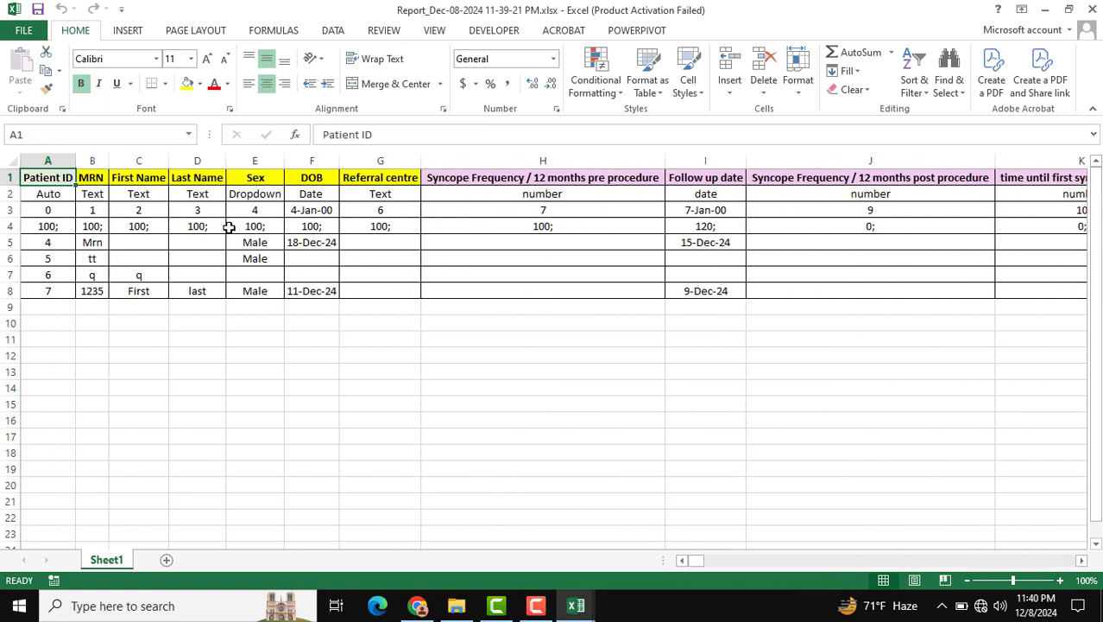
click(1092, 9)
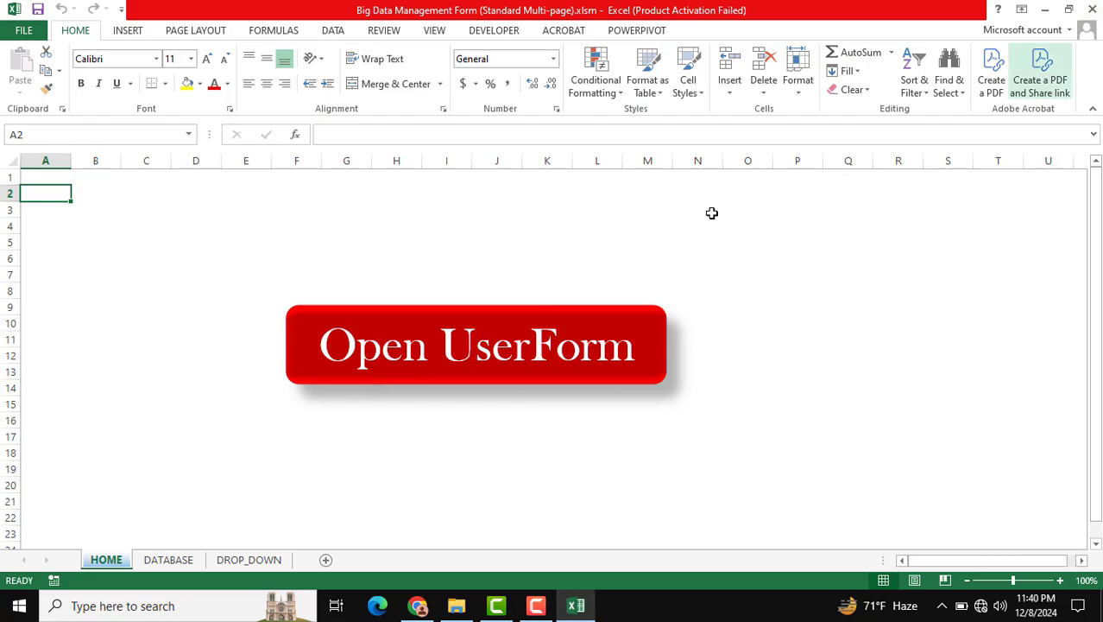
Step: Launch the database form, then open the HOME worksheet's VBA code from the Developer tab
click(518, 353)
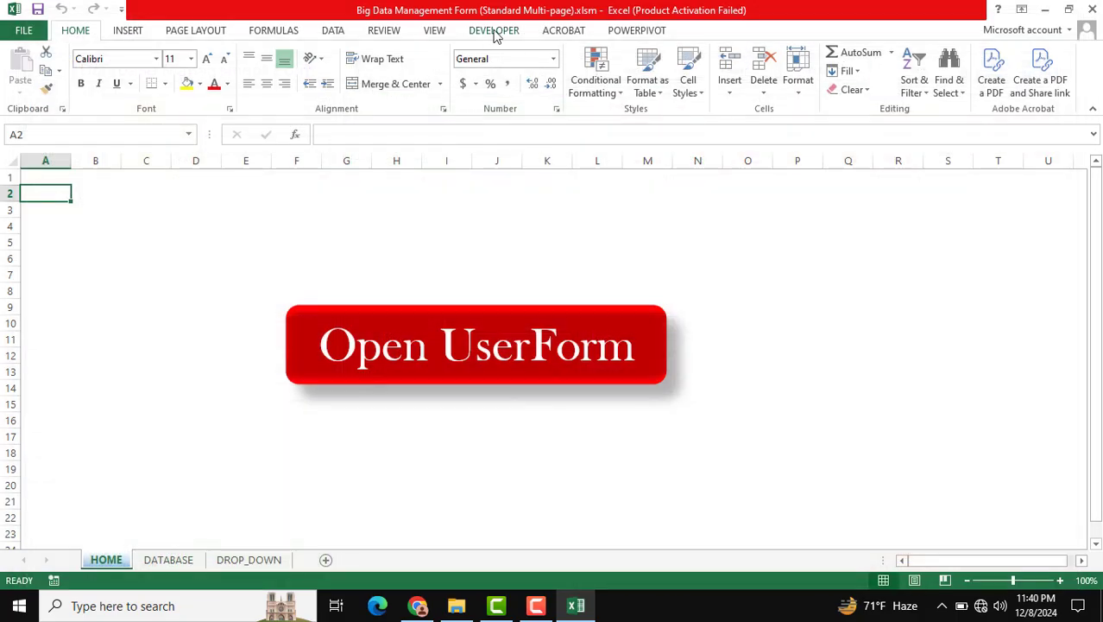
click(496, 32)
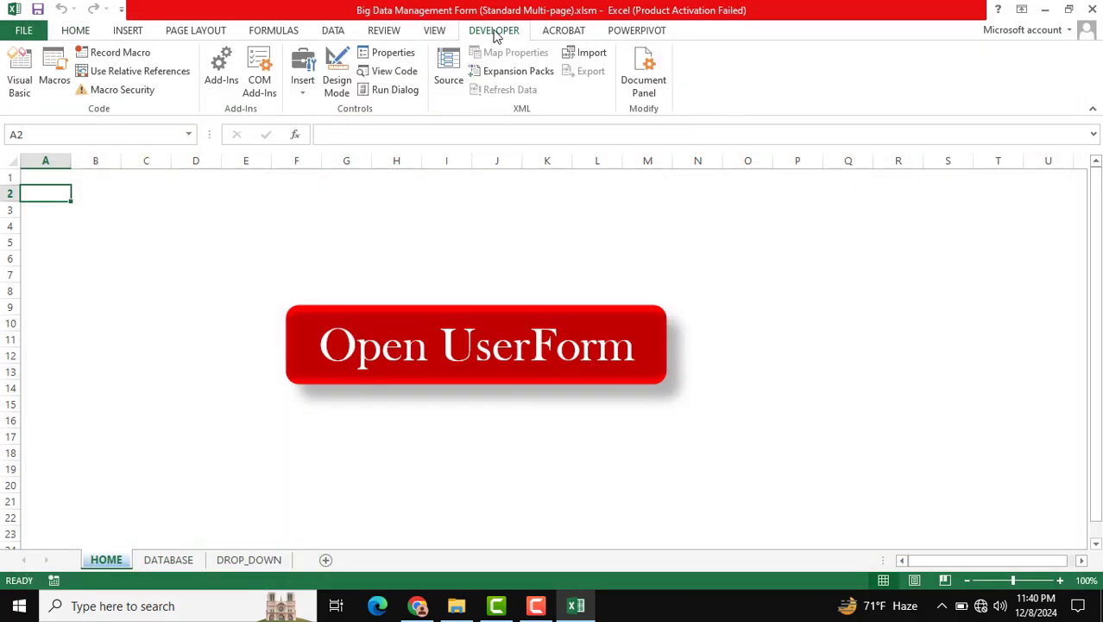
click(396, 76)
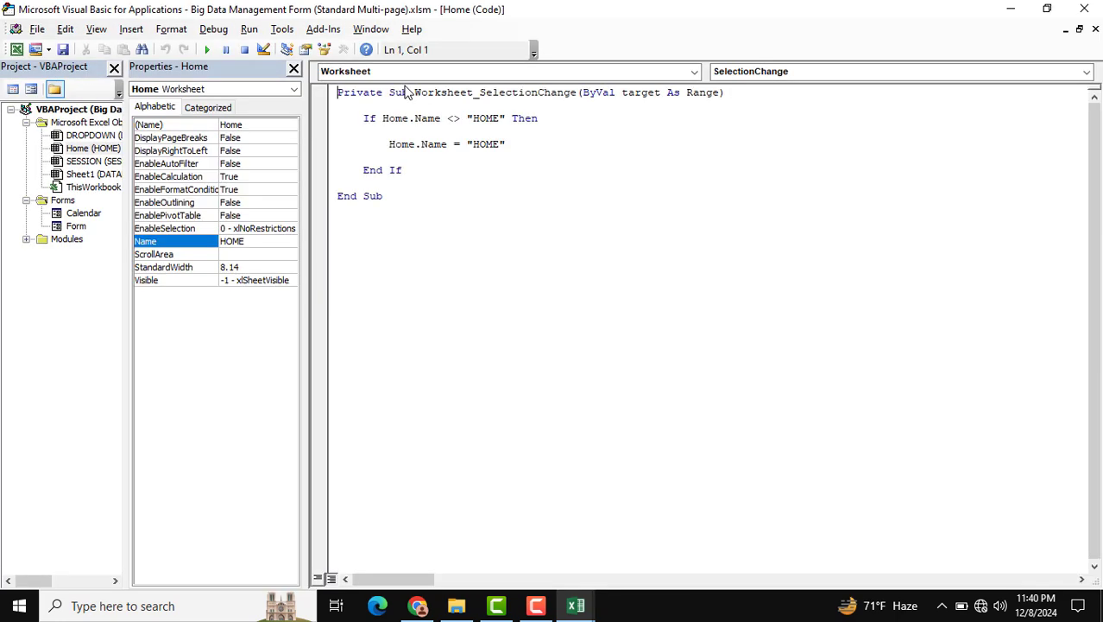
Step: Open the Form UserForm's DATABASE page and inspect the Post procedure HUTT checkbox caption
double_click(75, 226)
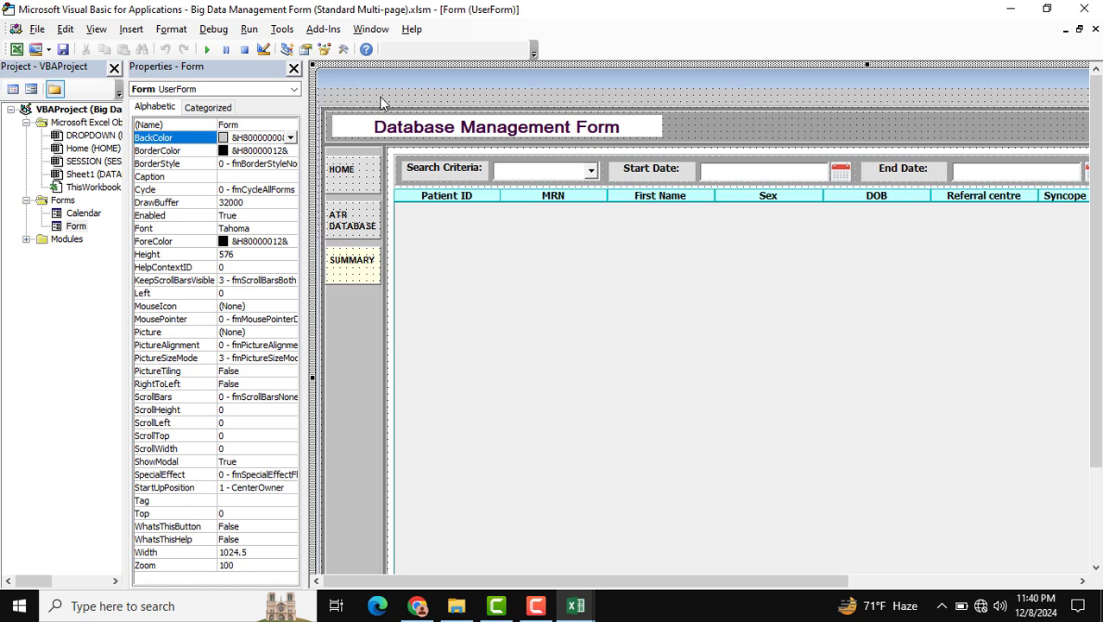
click(378, 98)
click(728, 170)
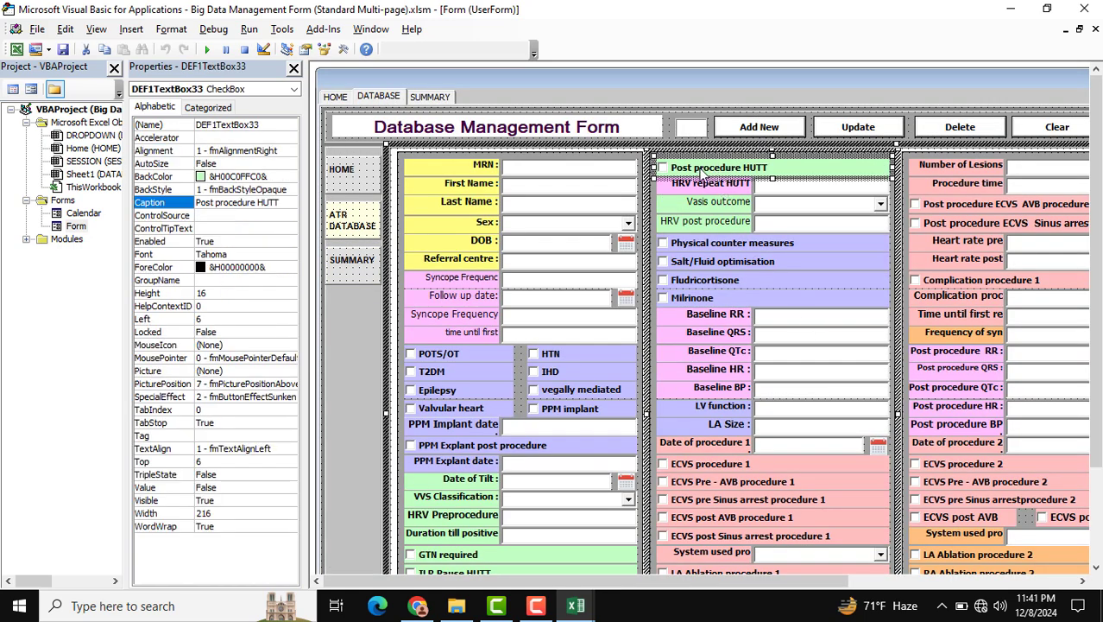
click(698, 177)
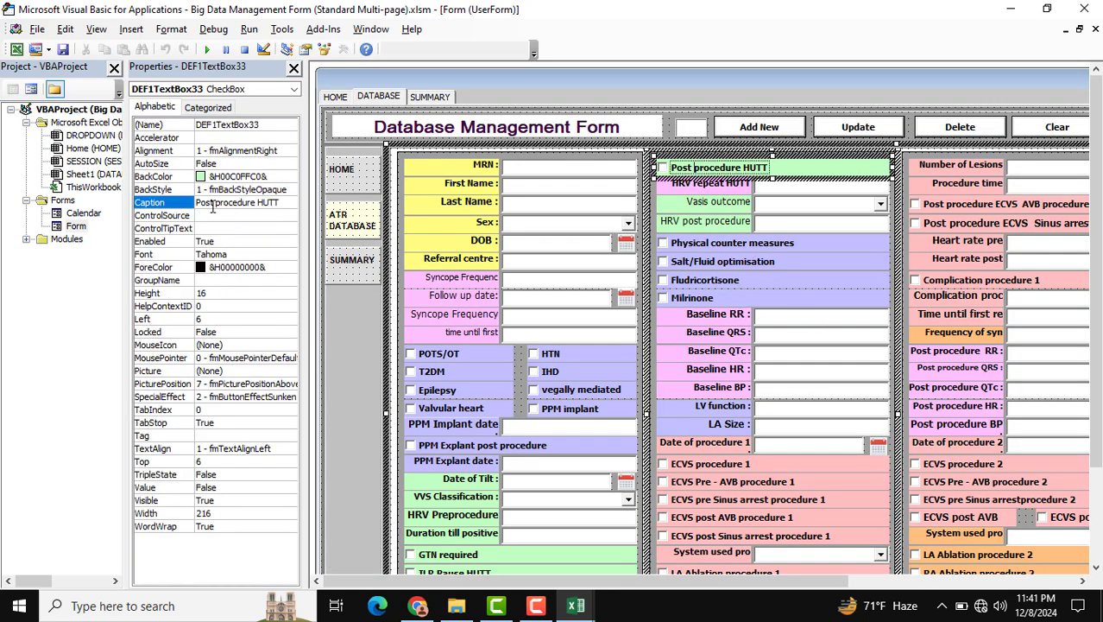
click(286, 203)
Step: Inspect the Baseline RR, Baseline QRS, Baseline HR and LV function labels' captions
click(698, 318)
click(695, 340)
click(696, 371)
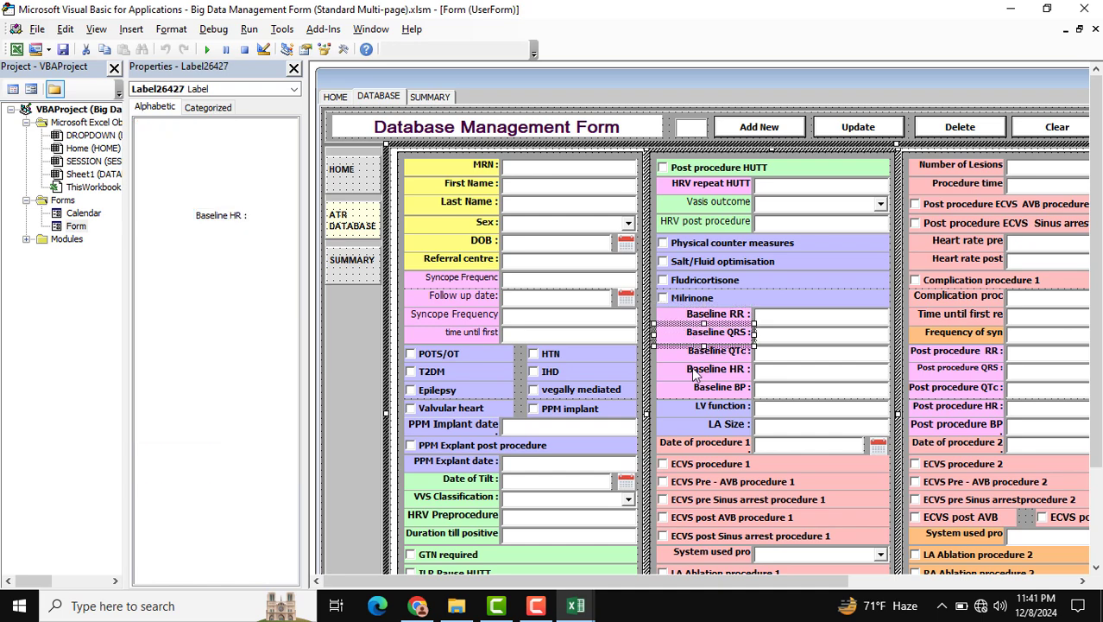
click(277, 221)
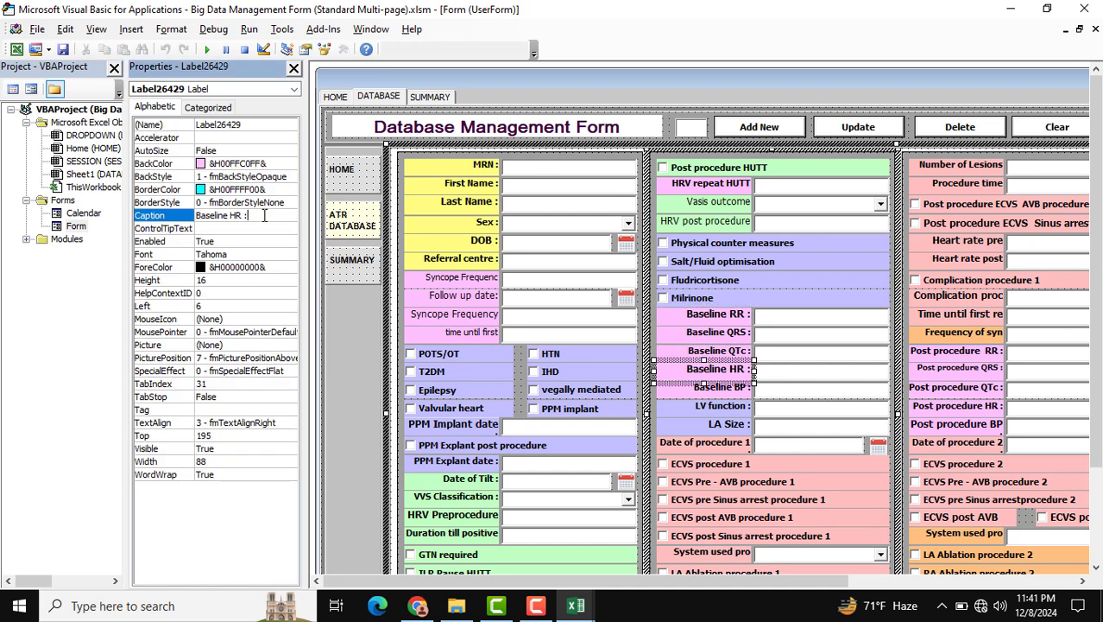
click(713, 409)
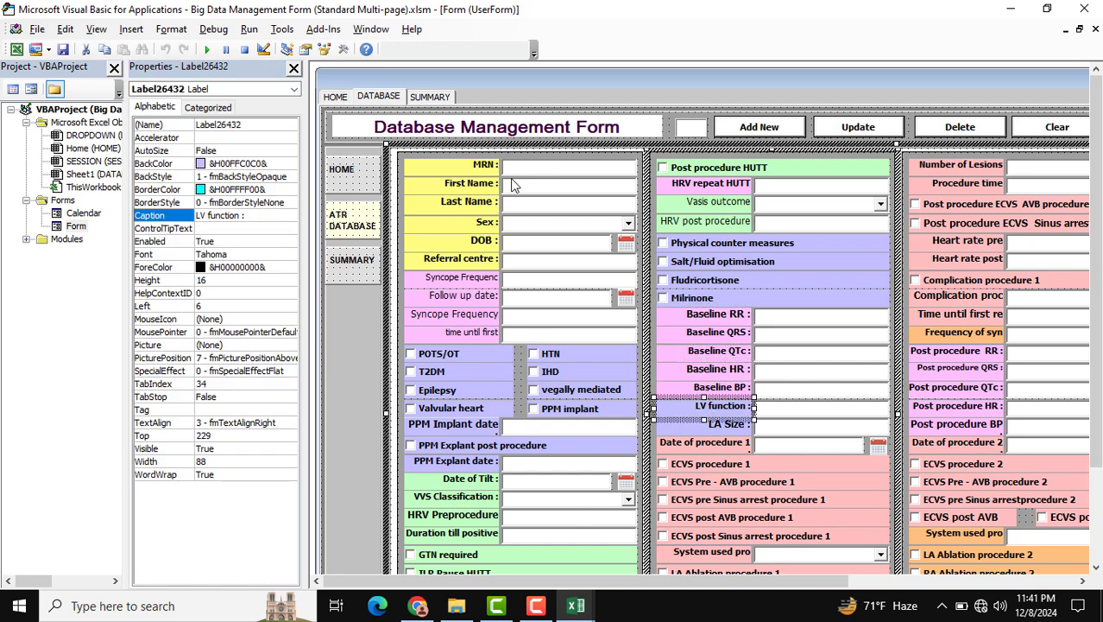
Step: Compare against the First Name header on the DATABASE sheet, then return to the form designer
click(431, 556)
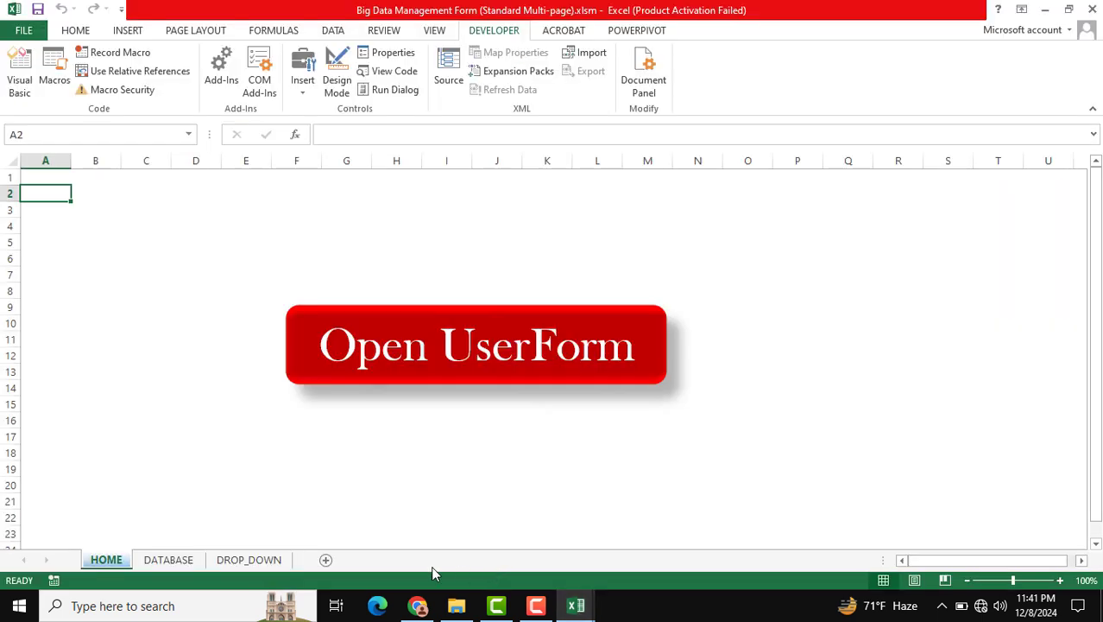
click(188, 557)
click(124, 182)
key(alt+F11)
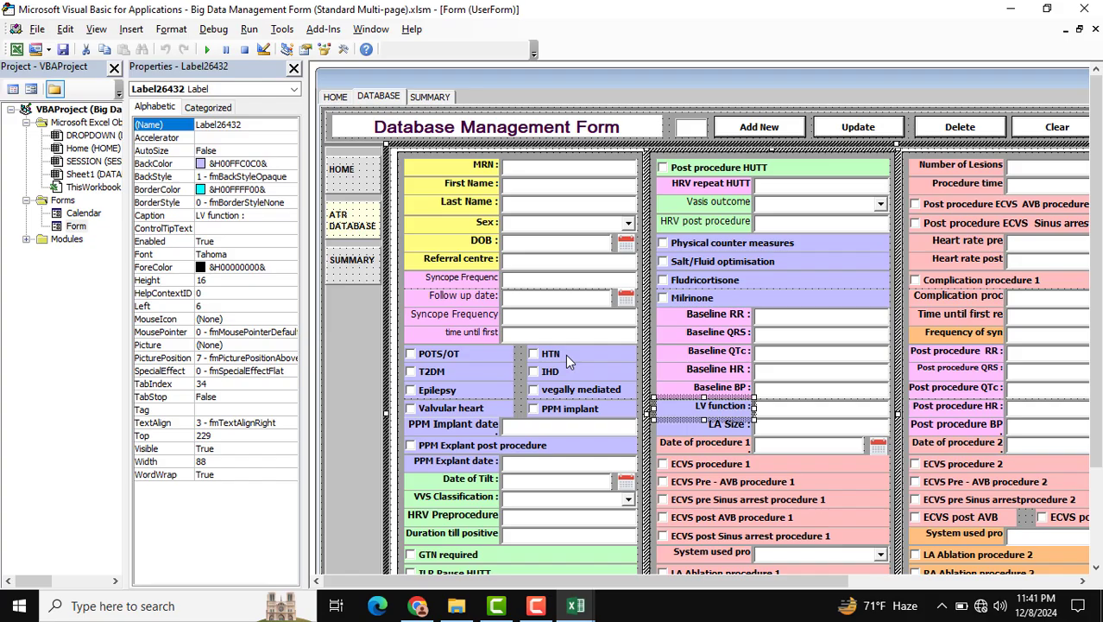